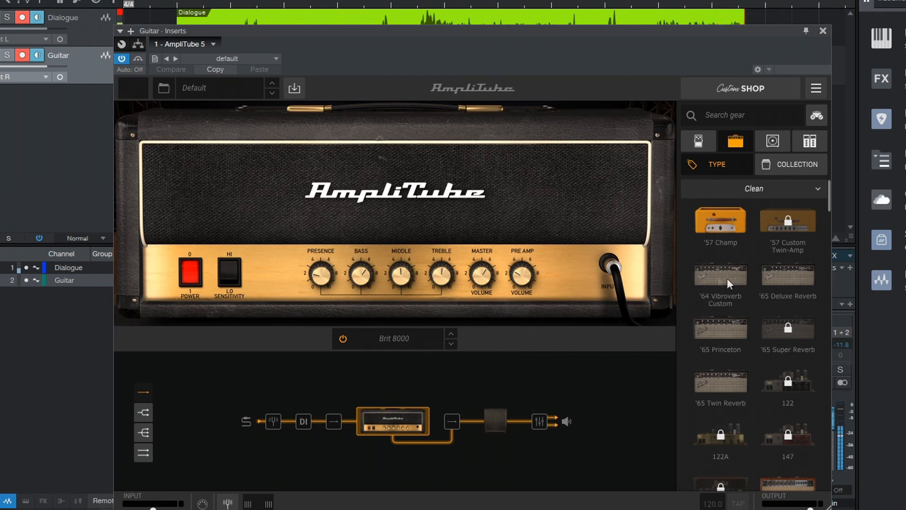
# - Browse the amp list by type, examining the available models from the Clean category through High Gain
pyautogui.scroll(-2, 714, 273)
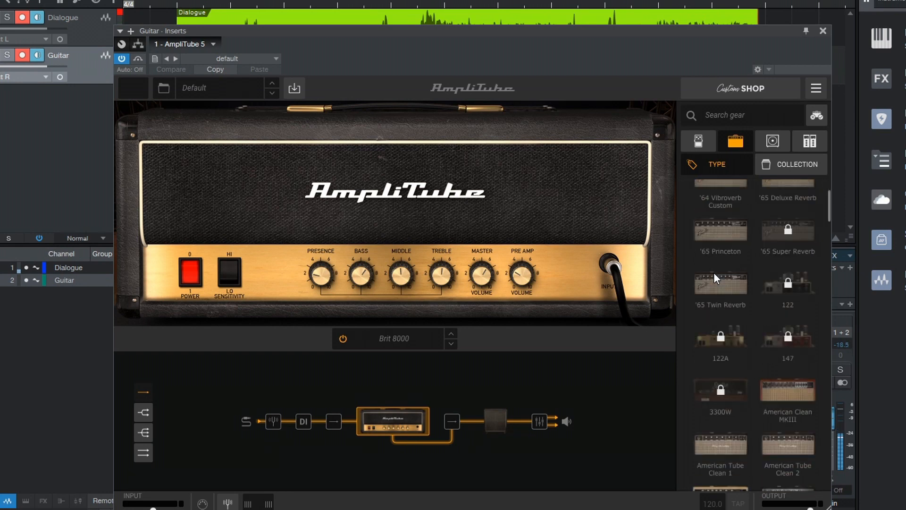
pyautogui.scroll(2, 714, 274)
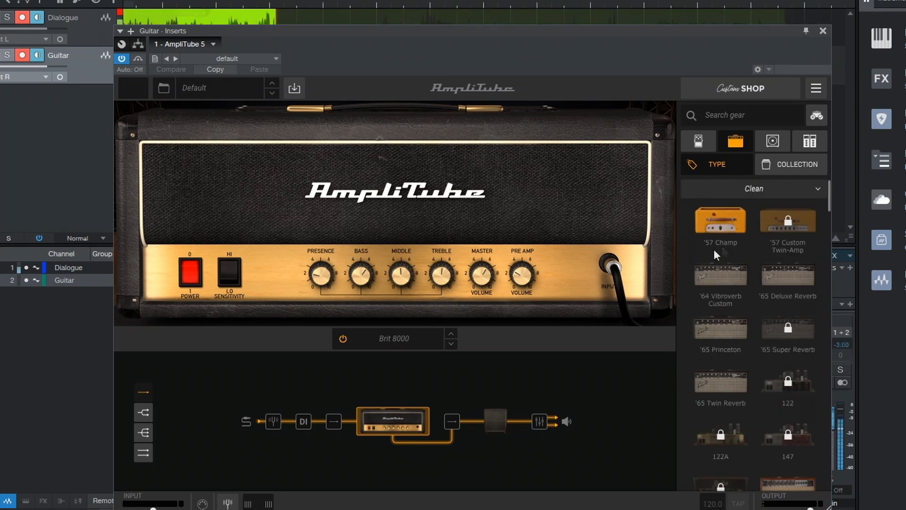
pyautogui.scroll(-8, 769, 302)
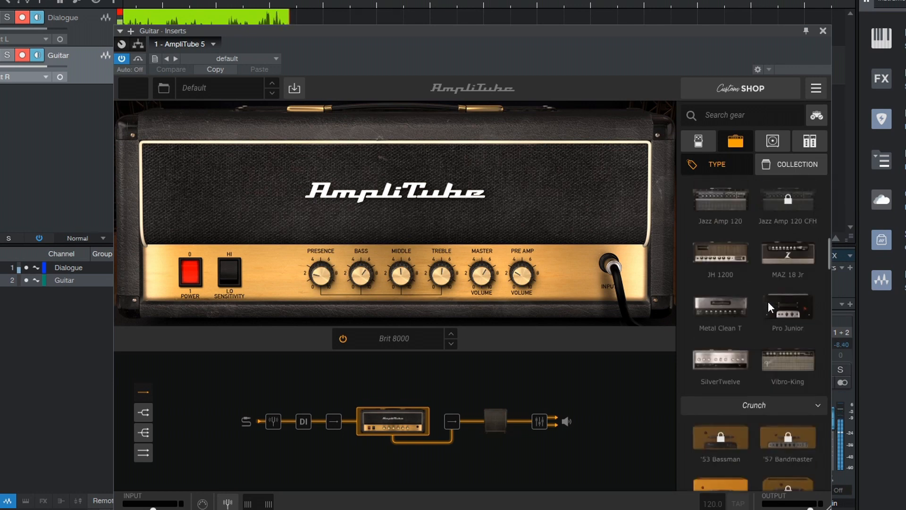
pyautogui.scroll(-6, 769, 303)
pyautogui.scroll(-8, 764, 303)
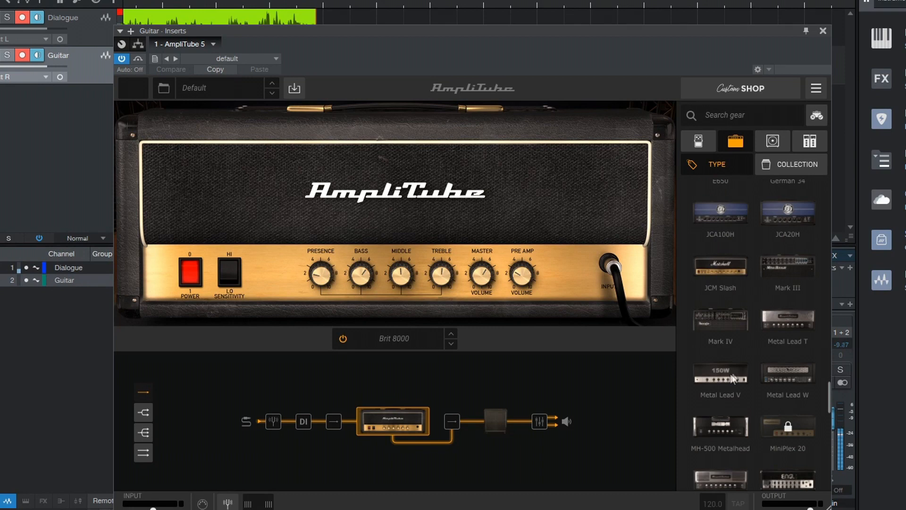
pyautogui.scroll(-8, 737, 369)
pyautogui.scroll(20, 741, 358)
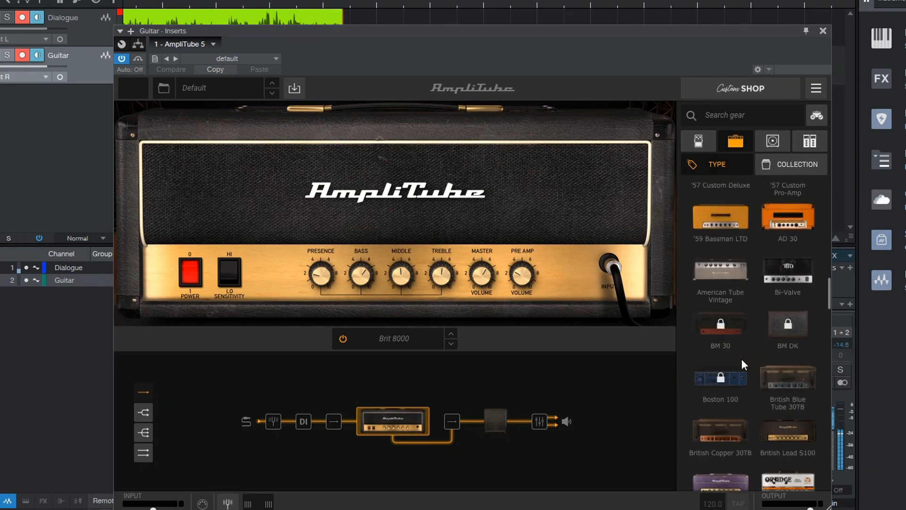
pyautogui.scroll(-10, 742, 360)
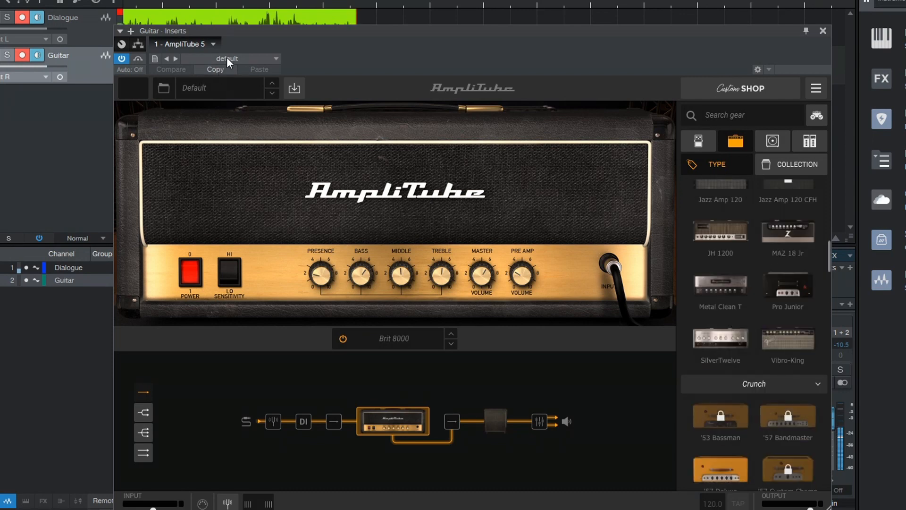
# - Load the Bass thick 2 preset from the Legacy miscellaneous complete bass rigs
pyautogui.click(223, 85)
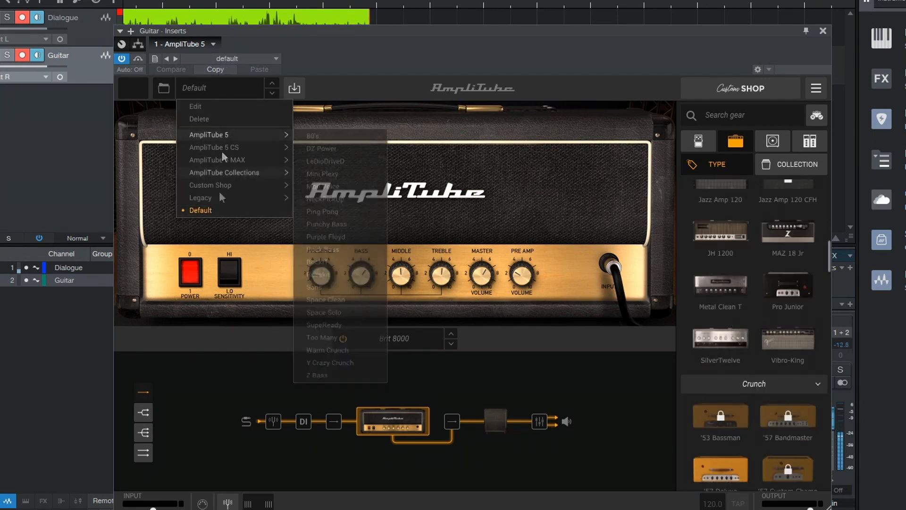
pyautogui.moveTo(239, 134)
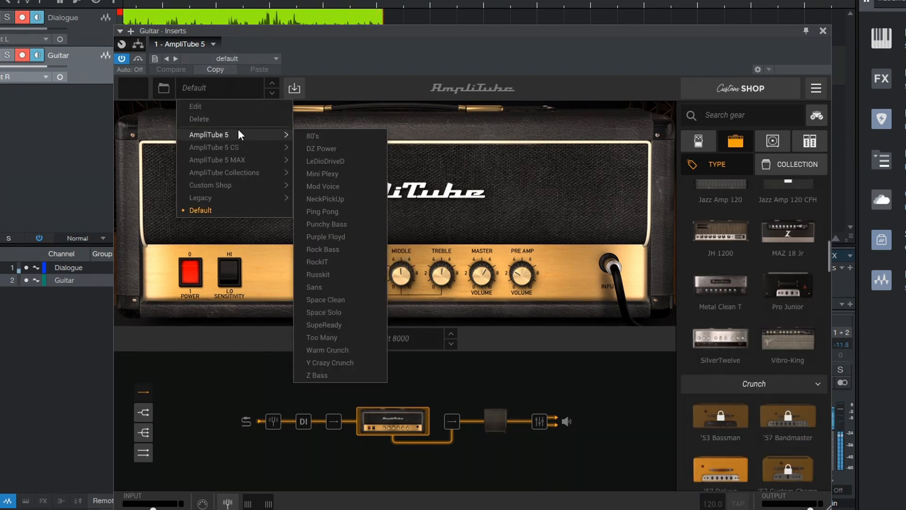
pyautogui.moveTo(216, 148)
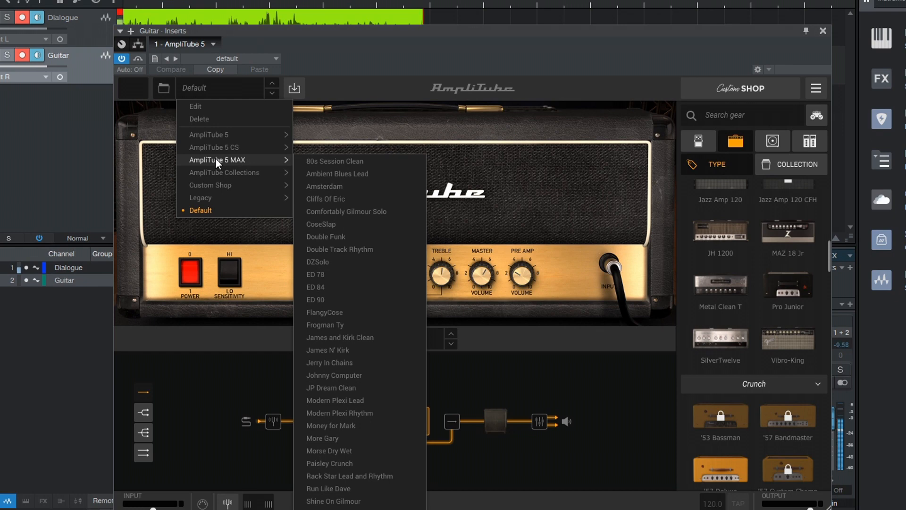
pyautogui.moveTo(216, 186)
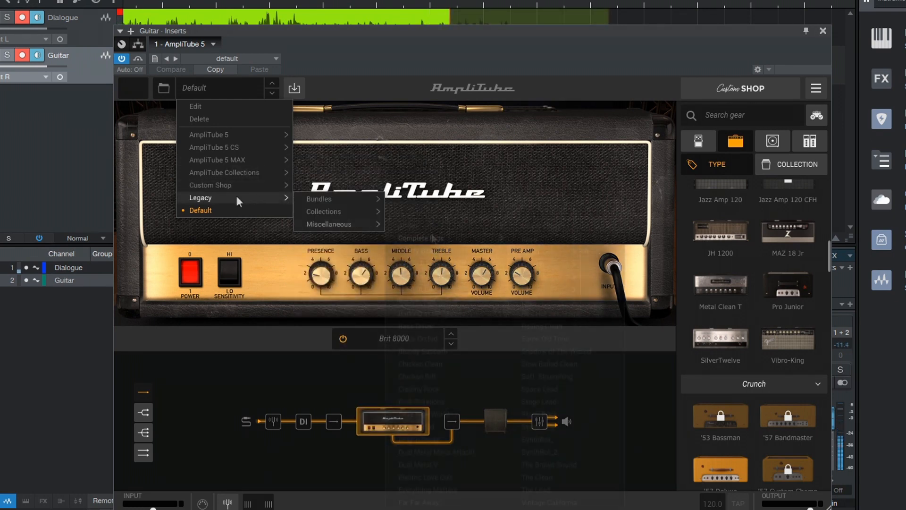
pyautogui.moveTo(331, 224)
pyautogui.moveTo(436, 237)
pyautogui.moveTo(548, 239)
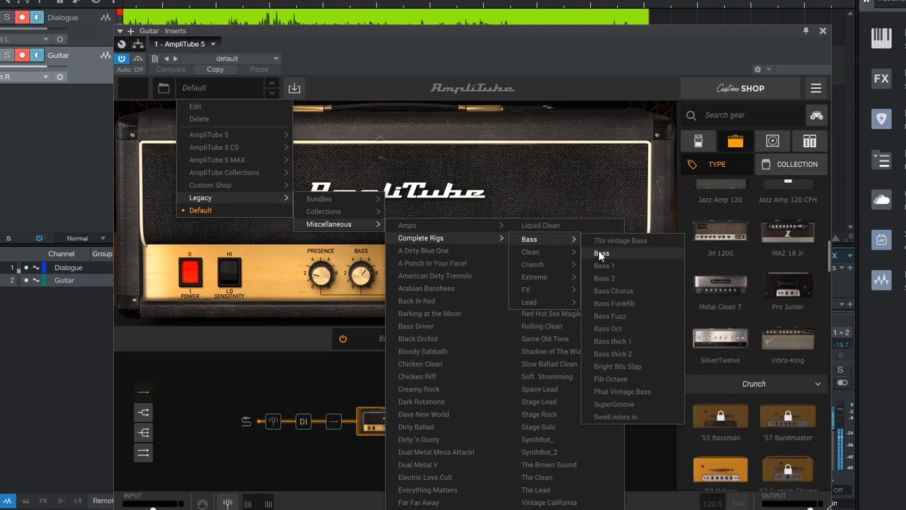
pyautogui.click(610, 354)
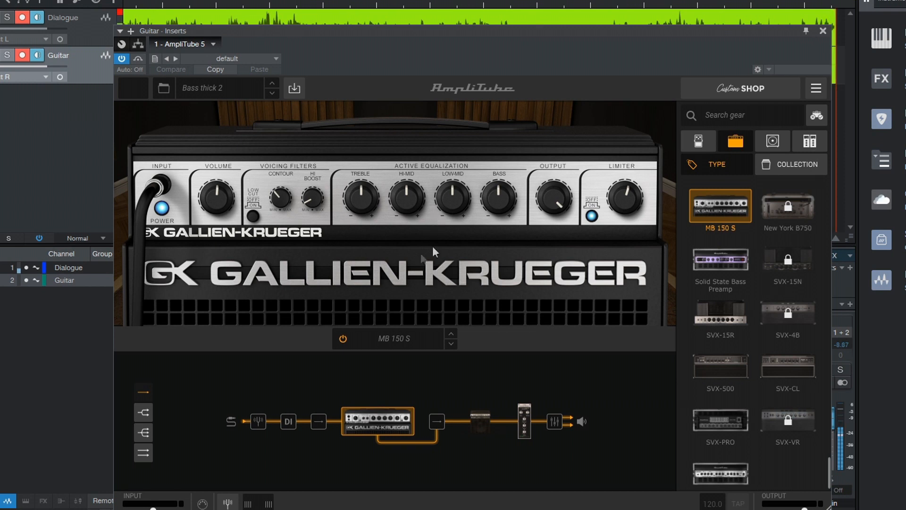
pyautogui.press('space')
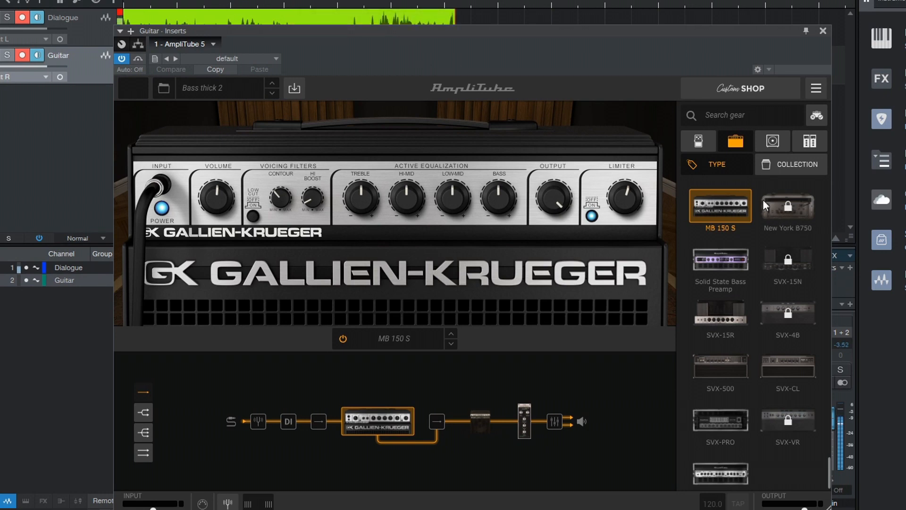
# - Replace the current amp with the '65 Deluxe Reverb from the Clean category
pyautogui.scroll(5, 751, 305)
pyautogui.scroll(5, 749, 301)
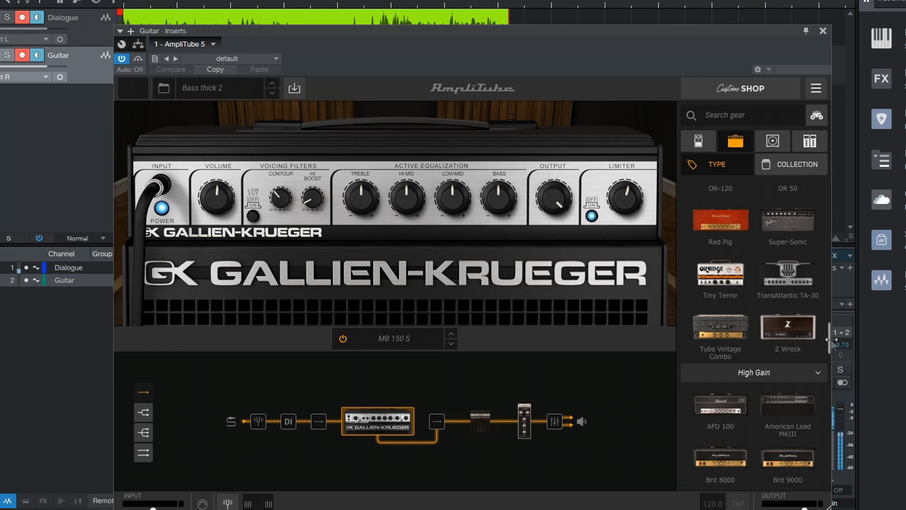
pyautogui.moveTo(829, 340); pyautogui.dragTo(820, 188)
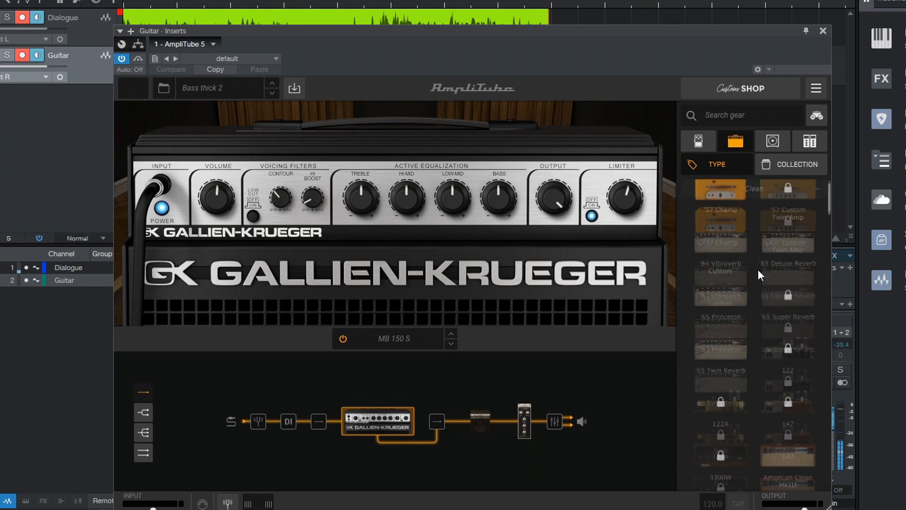
pyautogui.scroll(-1, 757, 269)
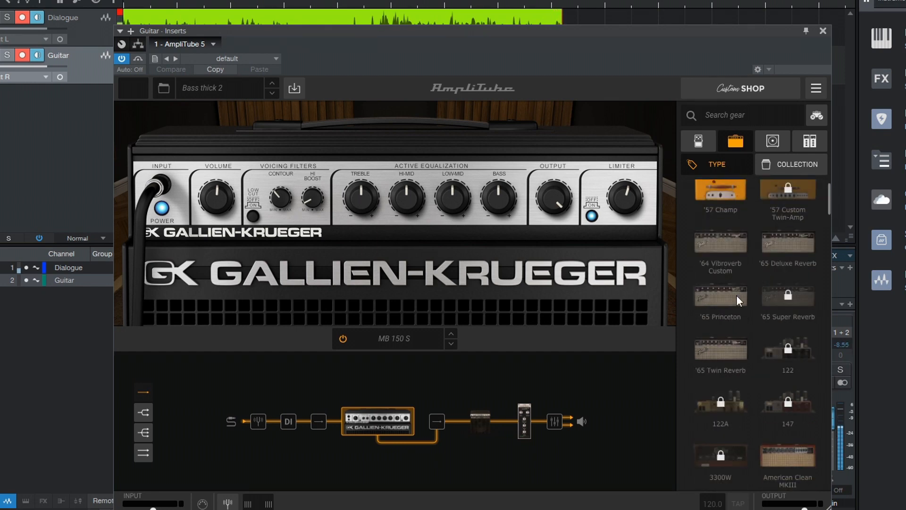
pyautogui.click(736, 295)
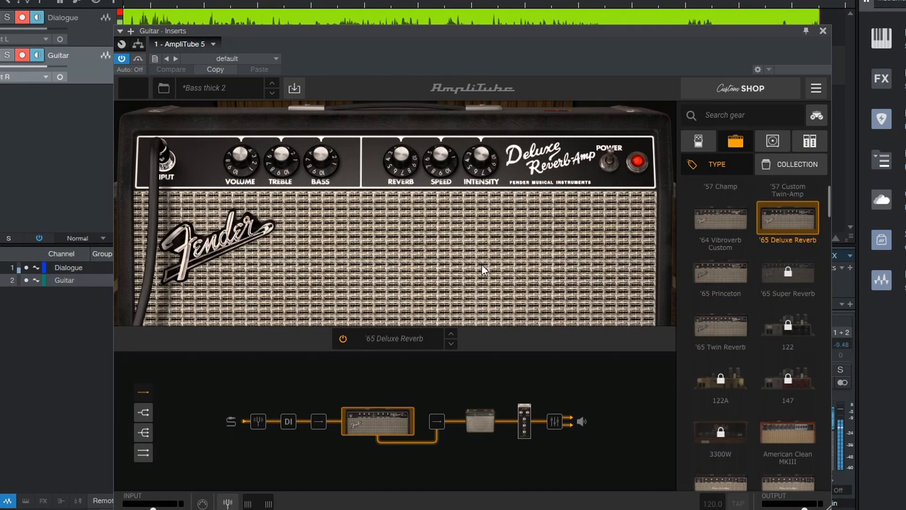
# - Try the American Clean MKIII, American Tube Clean 1 and American Tube Clean 2 amps in the rig
pyautogui.scroll(-4, 787, 234)
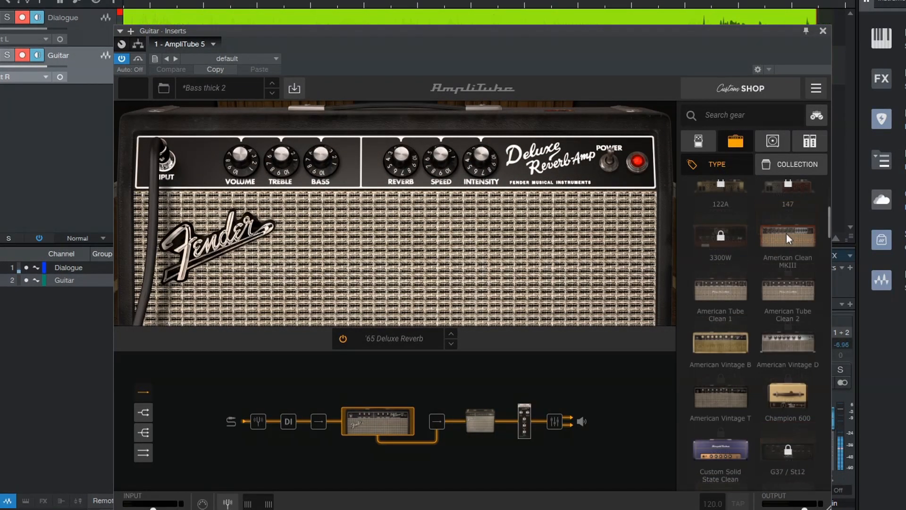
pyautogui.click(787, 233)
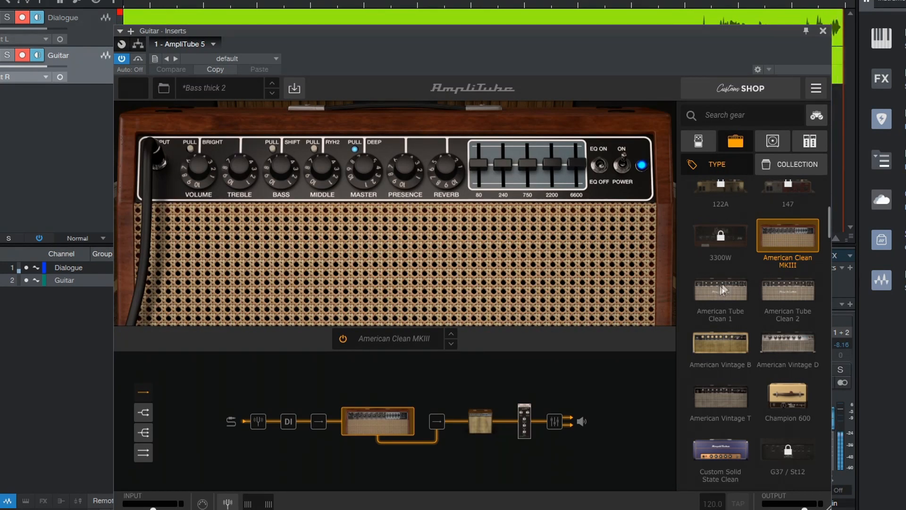
pyautogui.scroll(-2, 746, 262)
pyautogui.scroll(1, 776, 187)
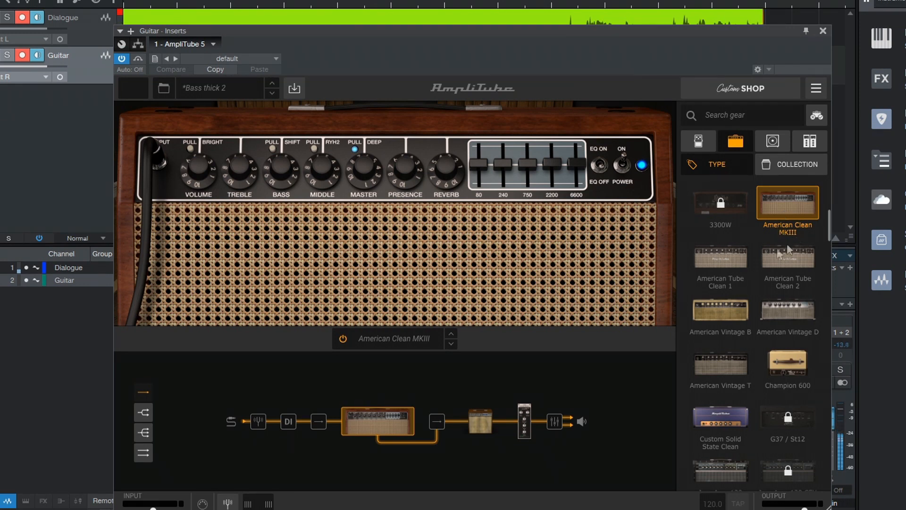
pyautogui.click(721, 253)
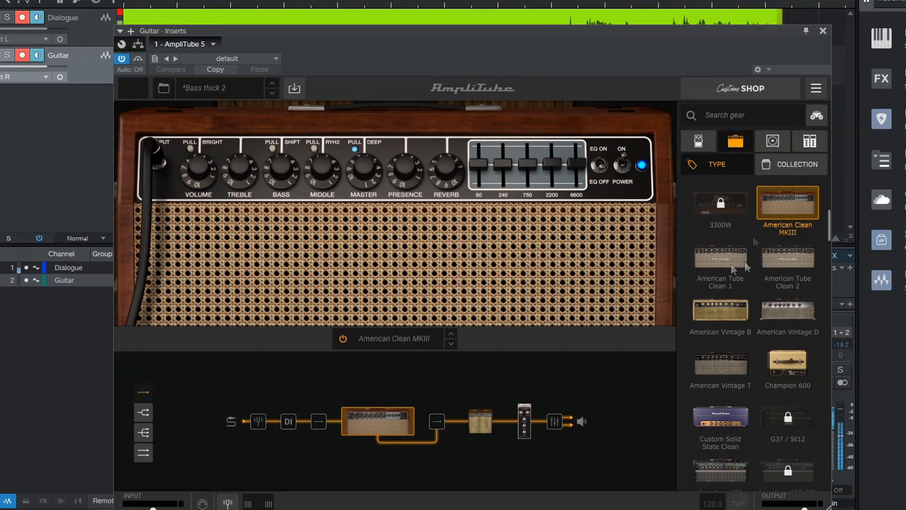
pyautogui.click(789, 254)
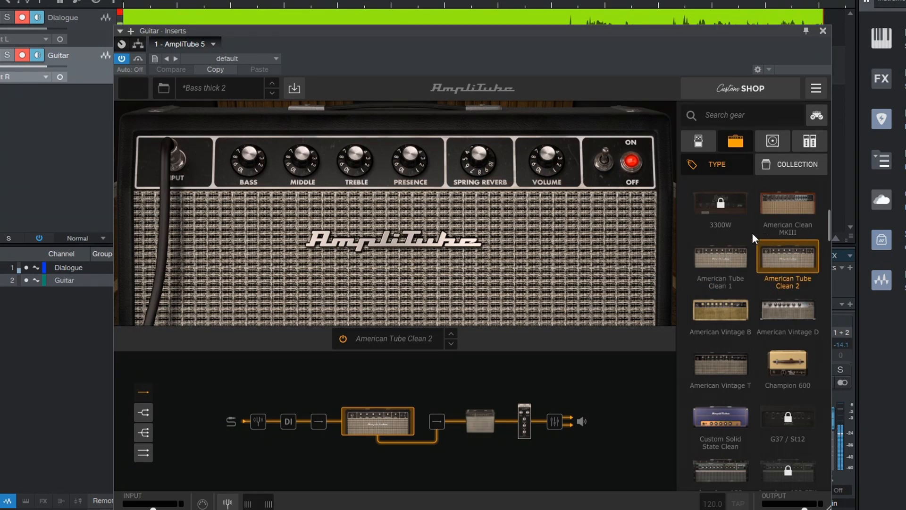
# - Try the American Vintage B, JH 1200 and Jazz Amp 120 clean amps in the rig
pyautogui.scroll(-1, 752, 223)
pyautogui.click(741, 249)
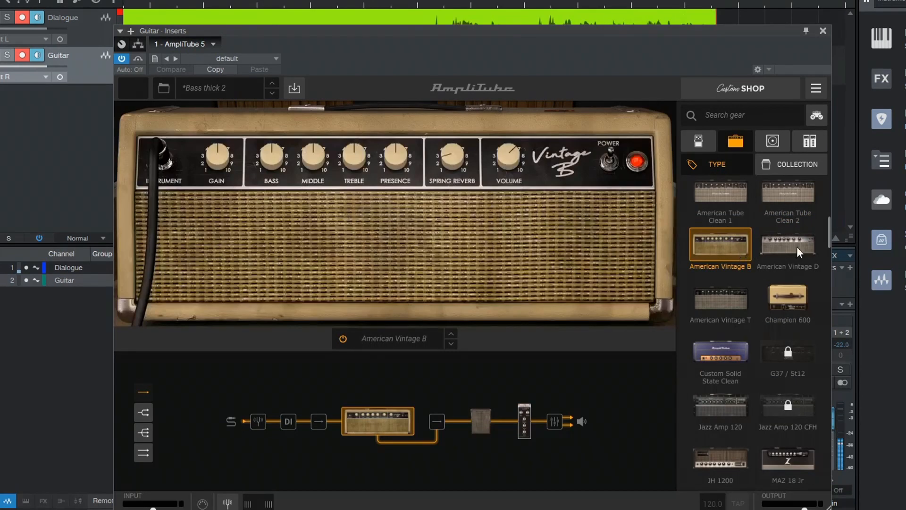
pyautogui.scroll(-4, 784, 245)
pyautogui.click(751, 221)
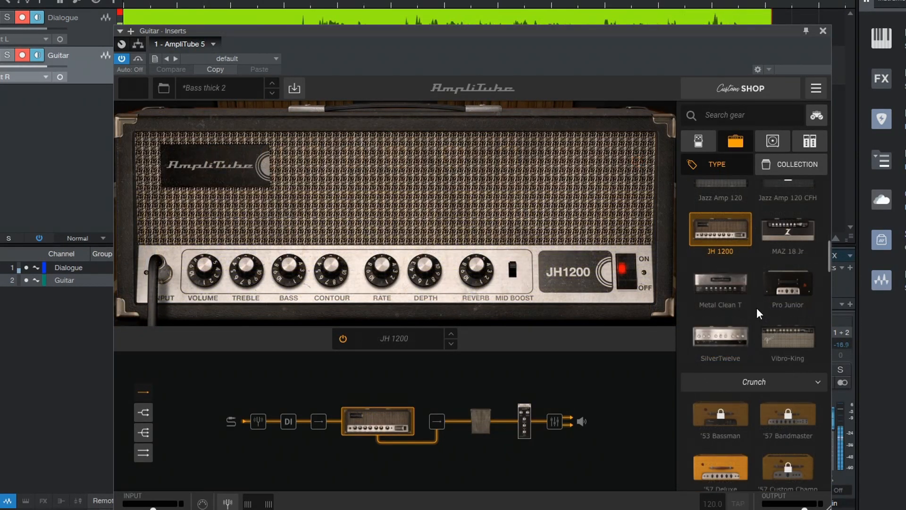
pyautogui.scroll(1, 757, 308)
pyautogui.click(722, 209)
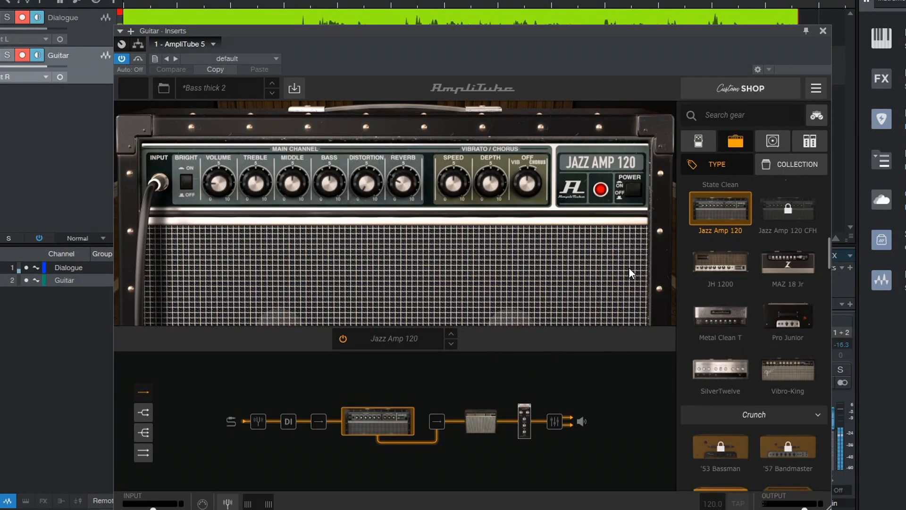
# - Try the '57 Deluxe and AD 30 amps from the Crunch category in the rig
pyautogui.scroll(-3, 755, 288)
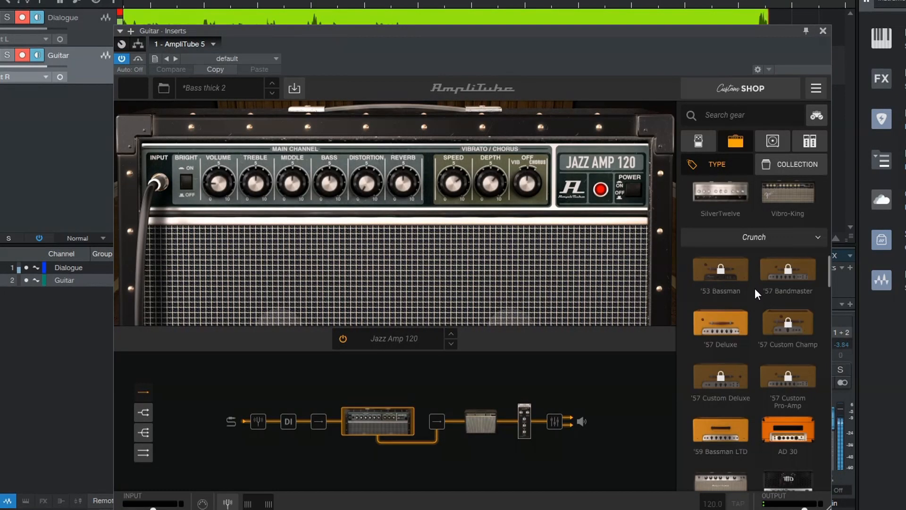
pyautogui.scroll(-1, 755, 288)
pyautogui.click(743, 267)
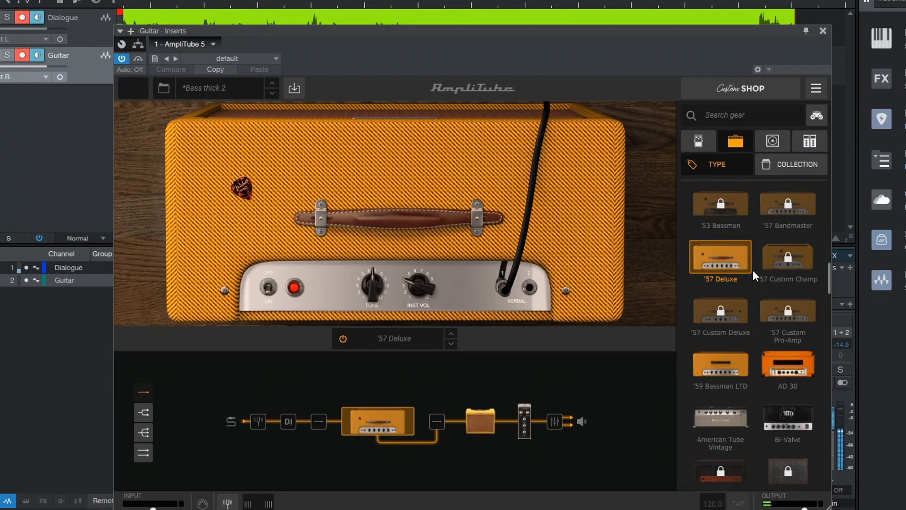
pyautogui.scroll(-1, 759, 268)
pyautogui.click(786, 329)
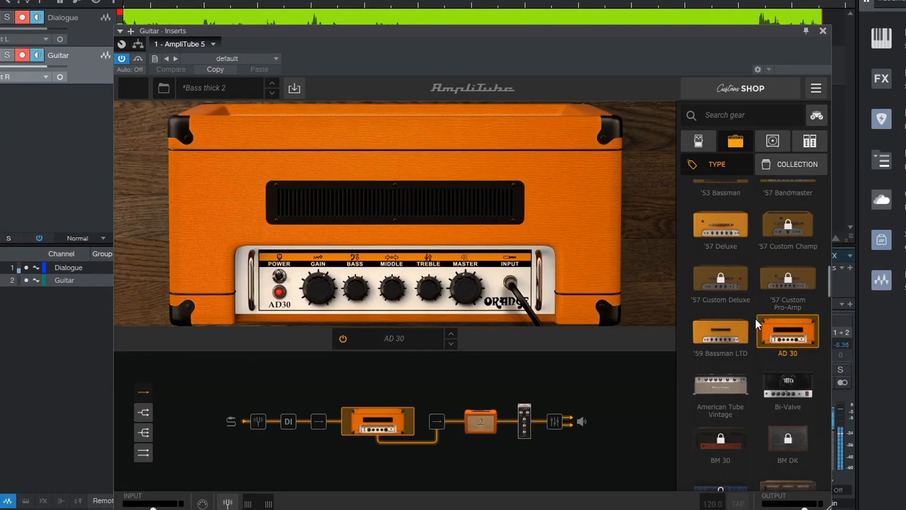
# - Try the American Tube Vintage and Bi-Valve crunch amps in the rig
pyautogui.scroll(-2, 756, 317)
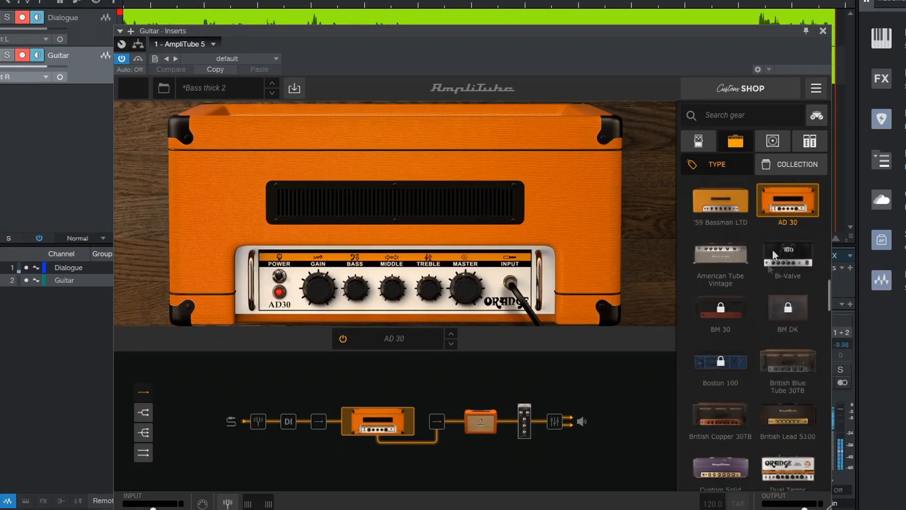
pyautogui.click(733, 257)
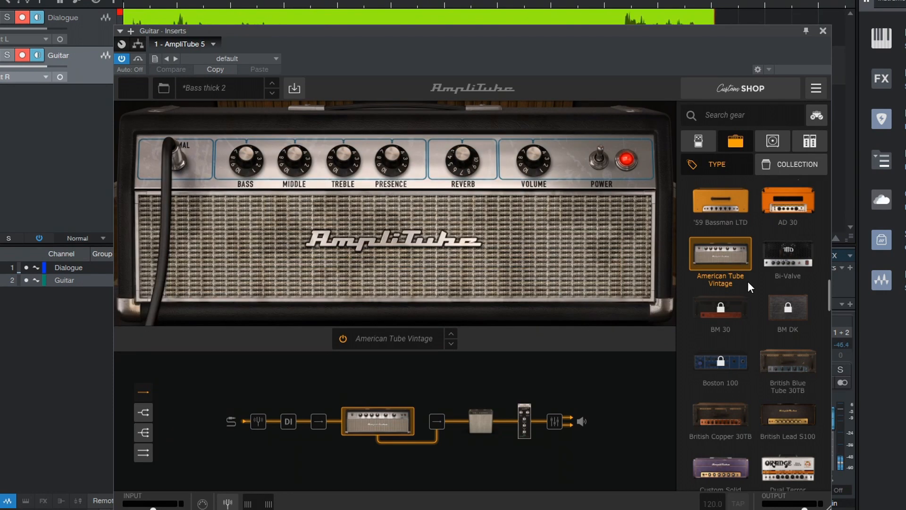
pyautogui.scroll(-1, 751, 280)
pyautogui.scroll(1, 751, 281)
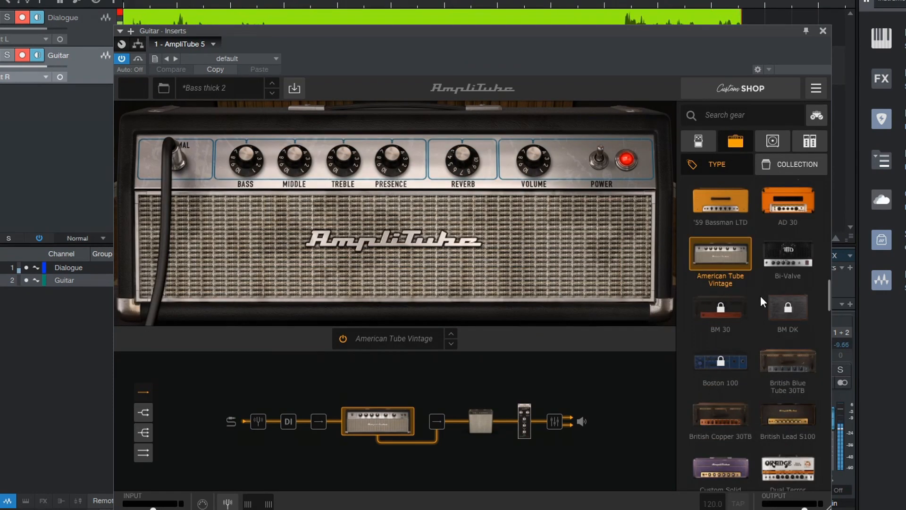
pyautogui.click(800, 252)
# - Try the British Lead S100 and Custom Solid State Fuzz crunch amps, and load the Dual Terror in their place
pyautogui.scroll(-4, 753, 281)
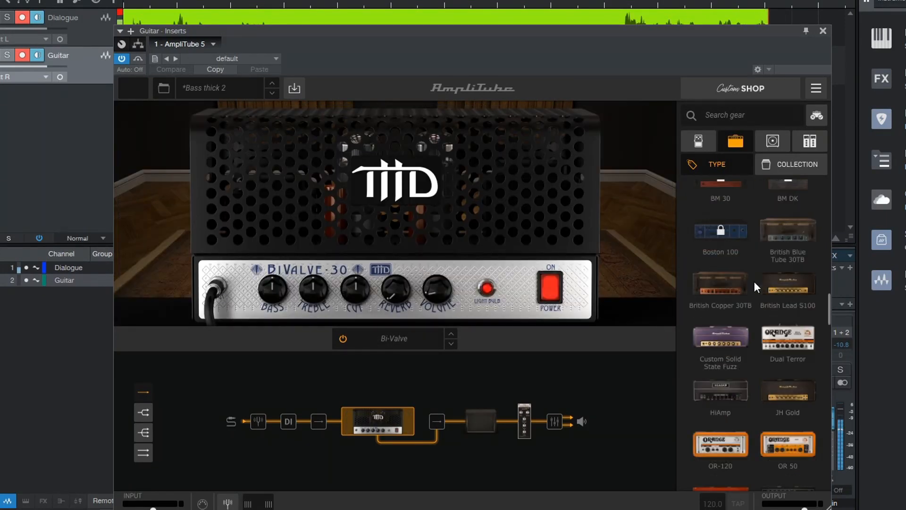
pyautogui.scroll(-2, 754, 281)
pyautogui.click(792, 216)
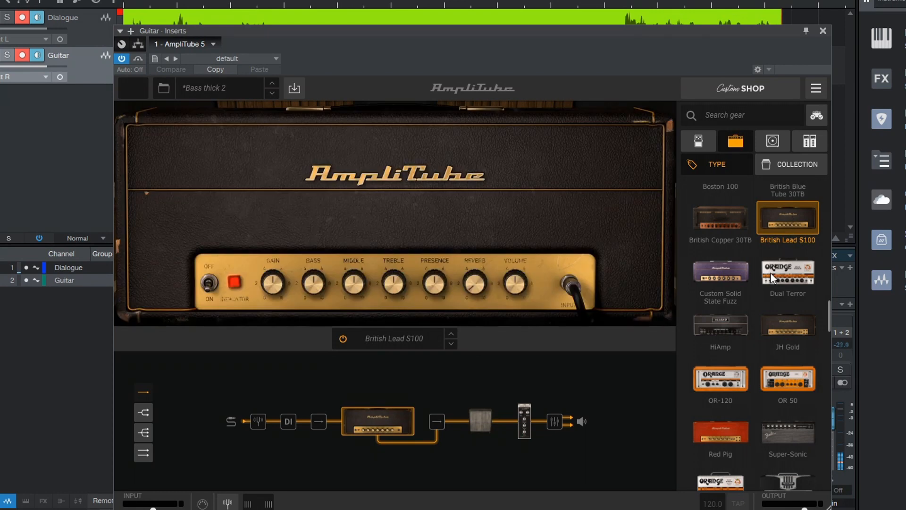
pyautogui.click(725, 277)
pyautogui.click(761, 260)
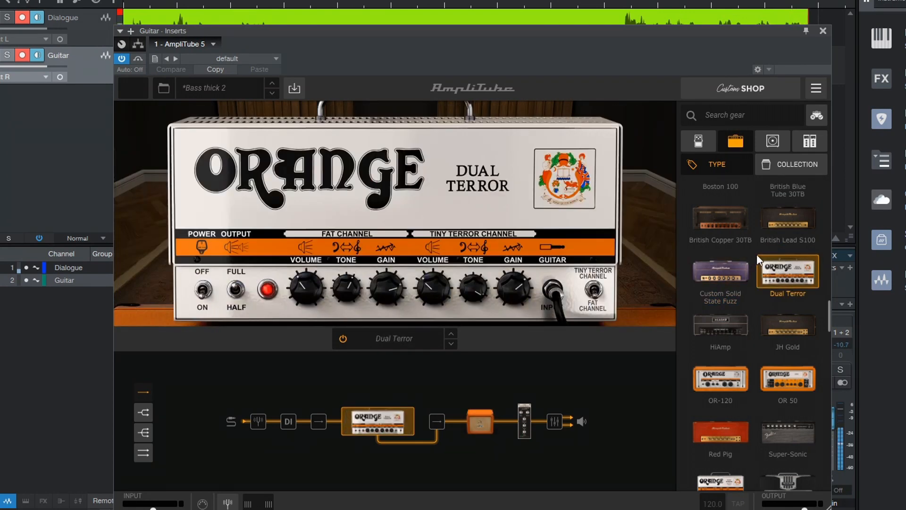
pyautogui.scroll(-3, 756, 254)
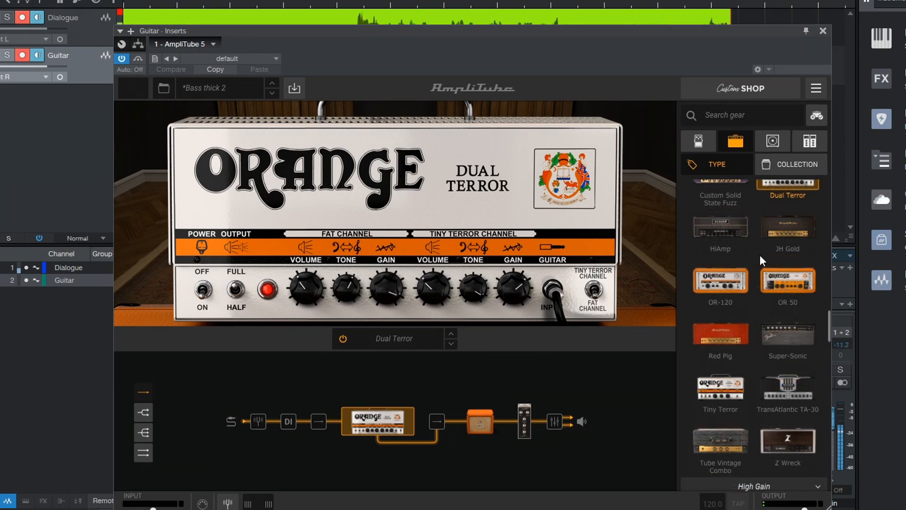
# - Try the TransAtlantic TA-30 and Z Wreck amps from the Crunch category in the rig
pyautogui.scroll(-1, 760, 255)
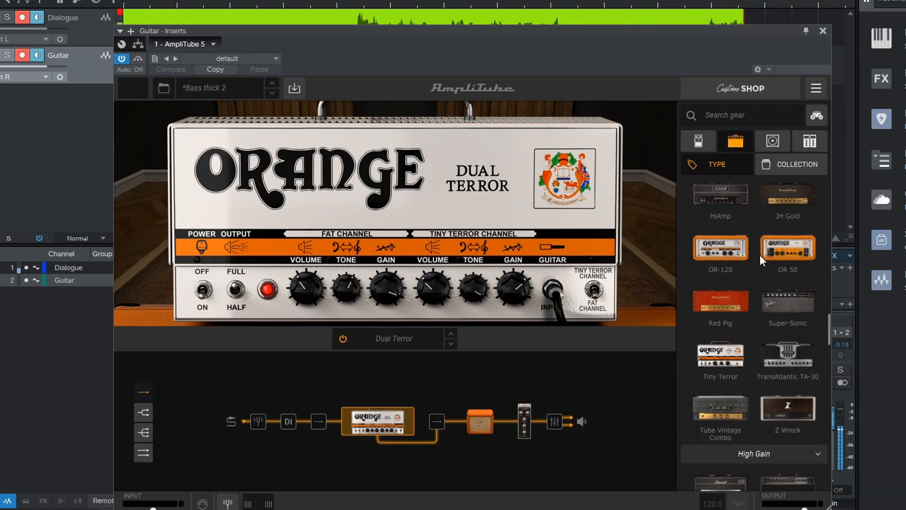
pyautogui.scroll(-1, 760, 254)
pyautogui.click(762, 259)
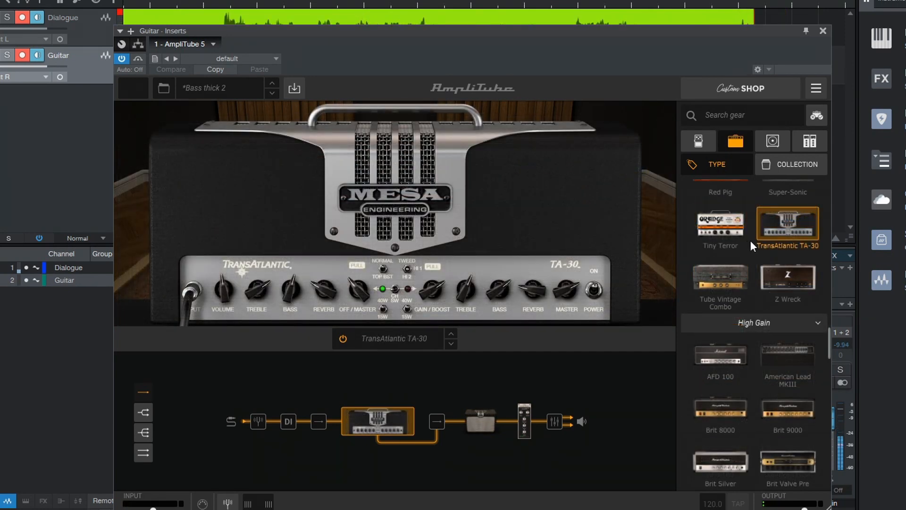
pyautogui.click(803, 282)
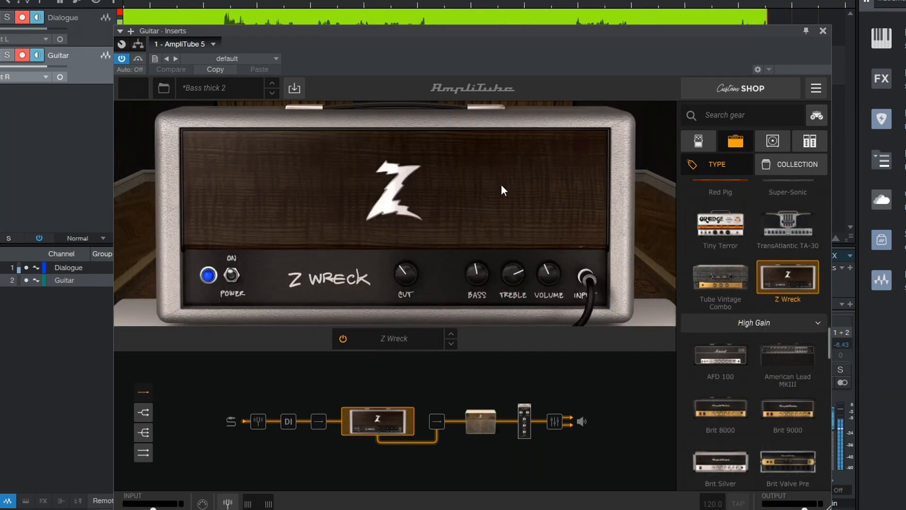
# - Try the AFD 100 and JCM Slash amps from the High Gain category in the rig
pyautogui.scroll(-3, 744, 243)
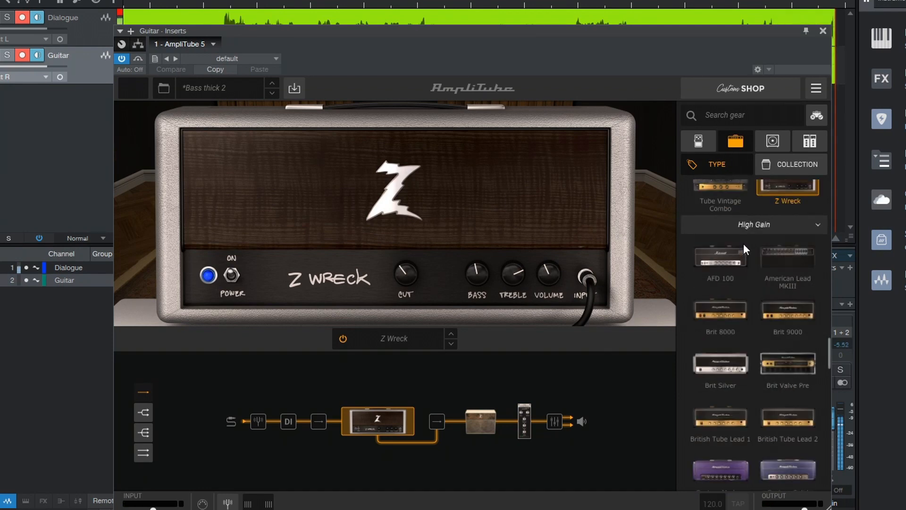
pyautogui.click(724, 220)
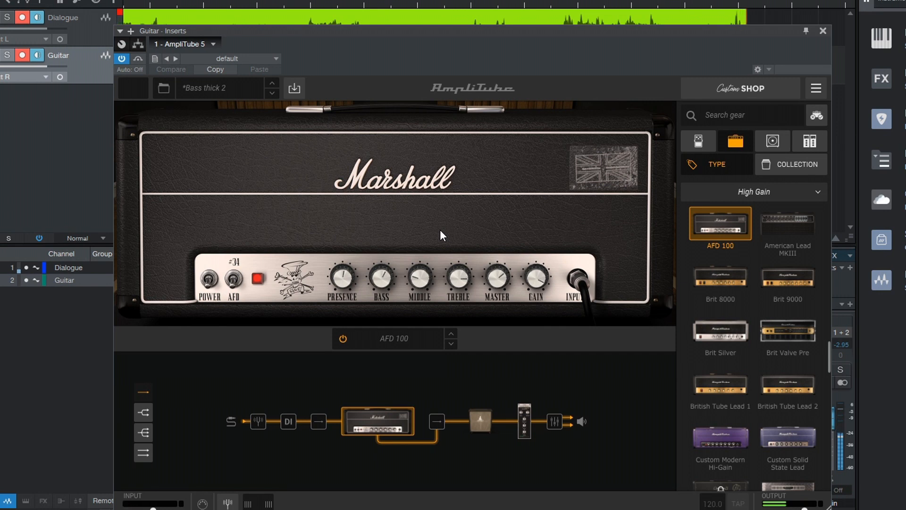
pyautogui.scroll(-2, 752, 256)
pyautogui.click(748, 254)
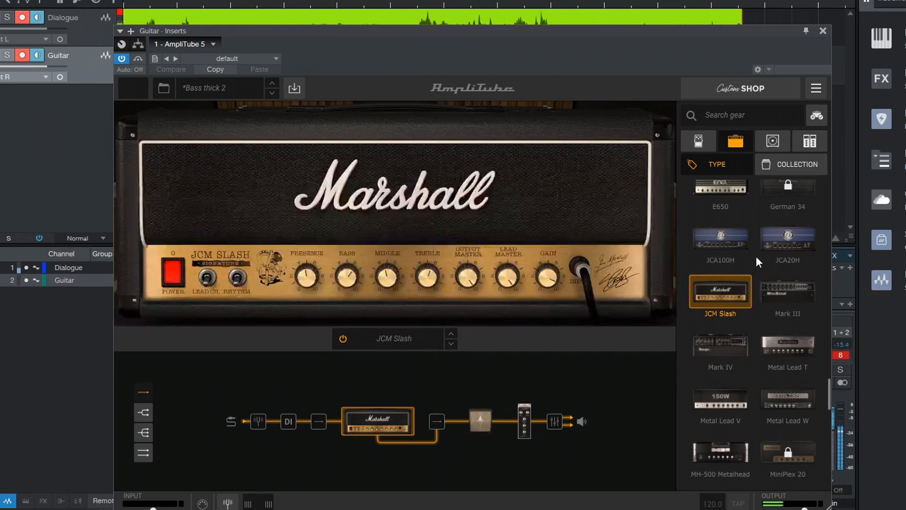
# - Try the Metal Lead W and MH-500 Metalhead high-gain amps in the rig
pyautogui.scroll(-1, 755, 256)
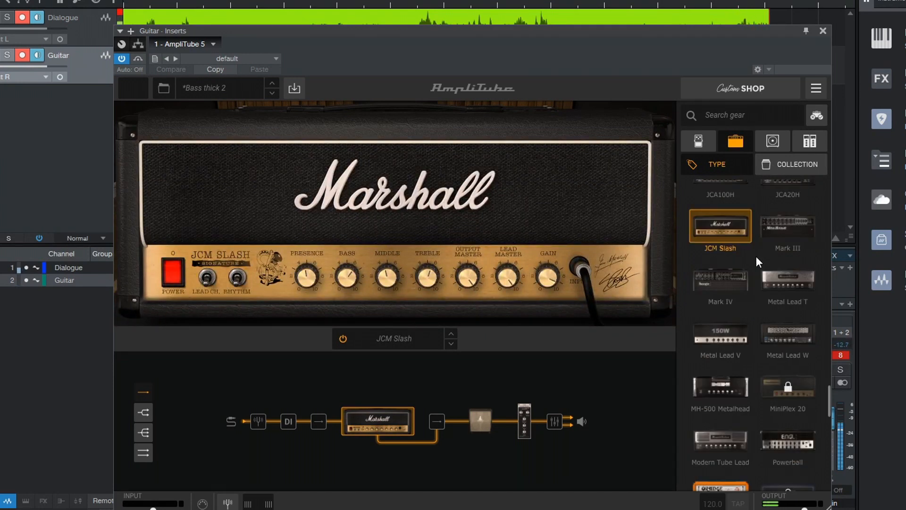
pyautogui.scroll(-1, 755, 255)
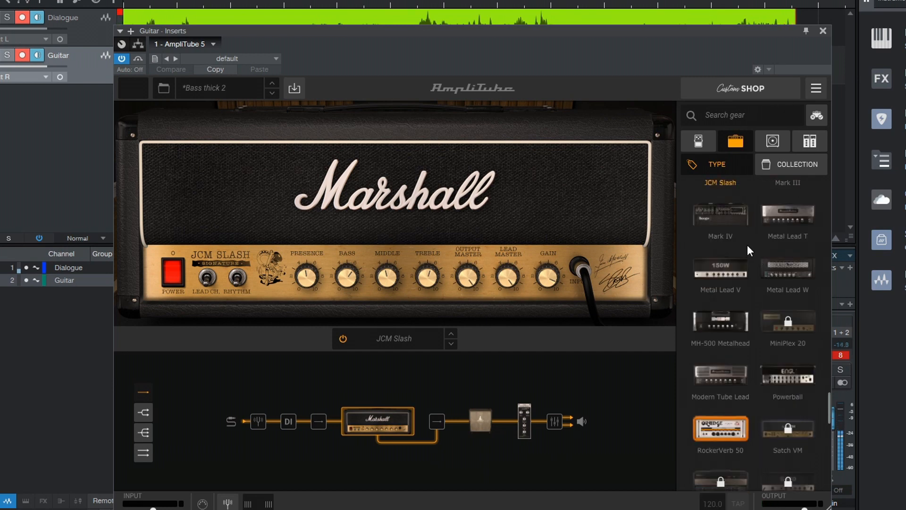
pyautogui.click(737, 259)
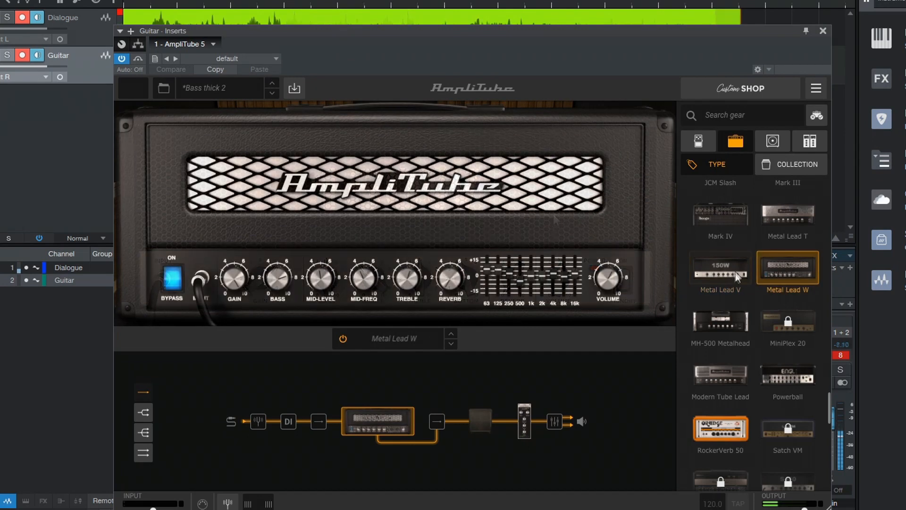
pyautogui.scroll(1, 736, 271)
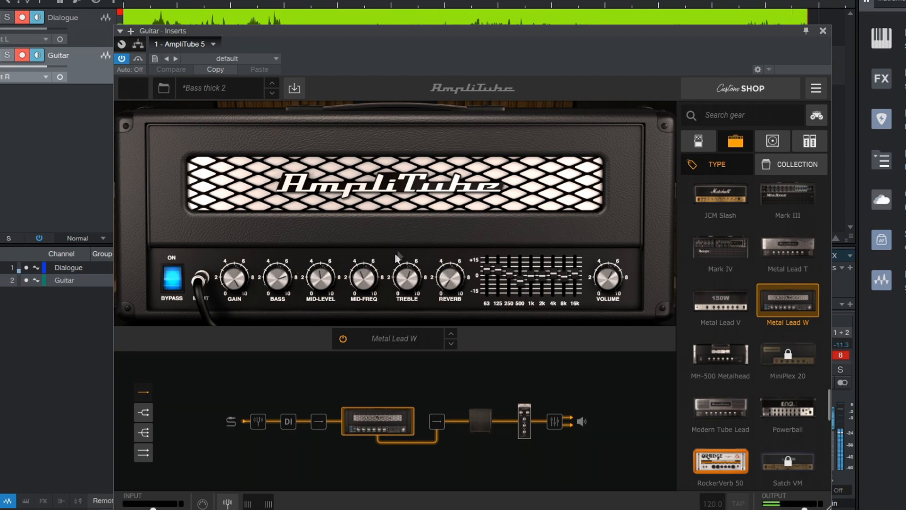
pyautogui.click(720, 354)
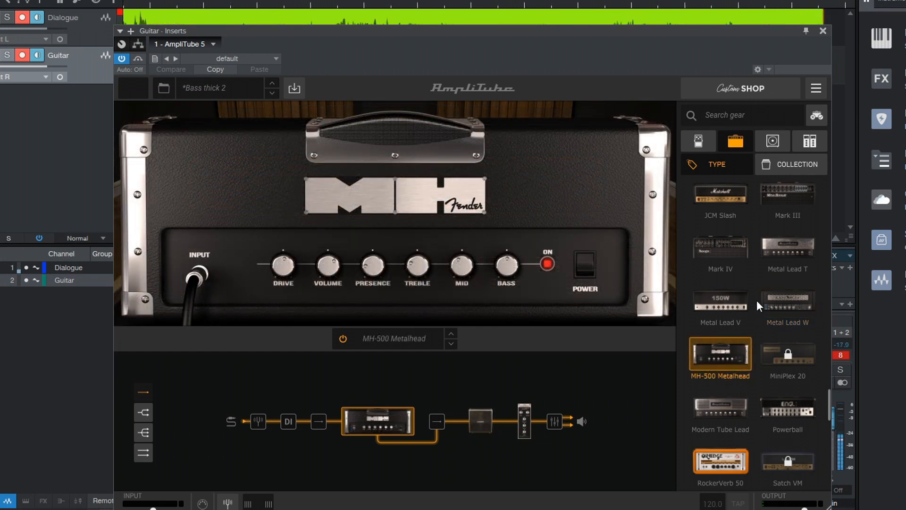
# - Try the Powerball high-gain amp and set its Ch II Gain to about 7.3
pyautogui.scroll(-2, 758, 300)
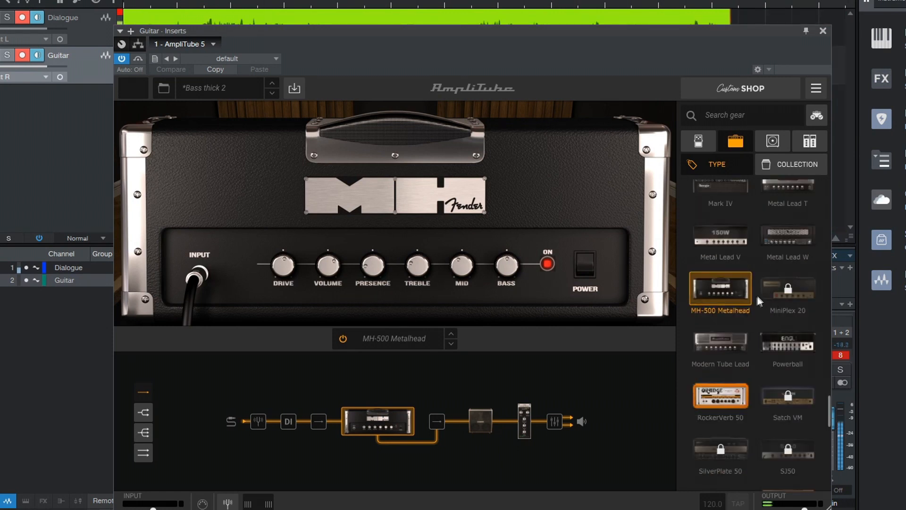
pyautogui.scroll(-2, 757, 299)
pyautogui.click(790, 275)
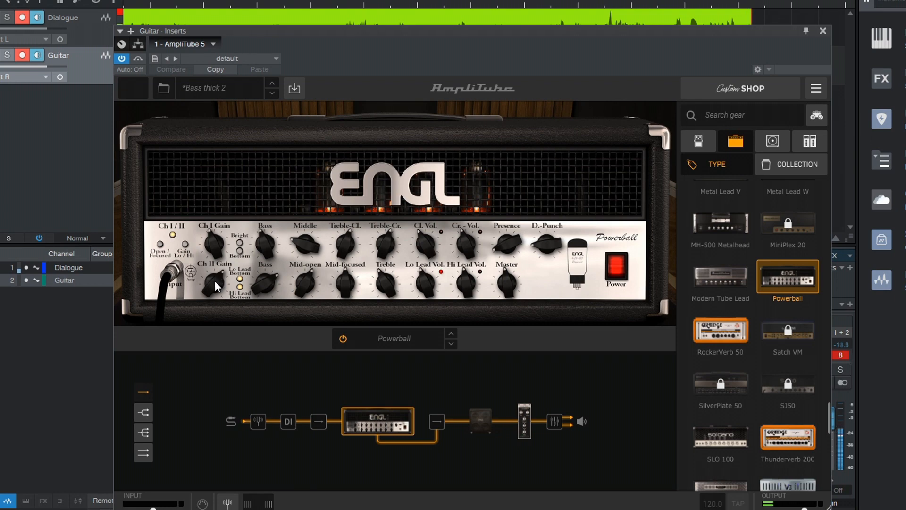
pyautogui.moveTo(215, 281)
pyautogui.moveTo(214, 273); pyautogui.dragTo(213, 264)
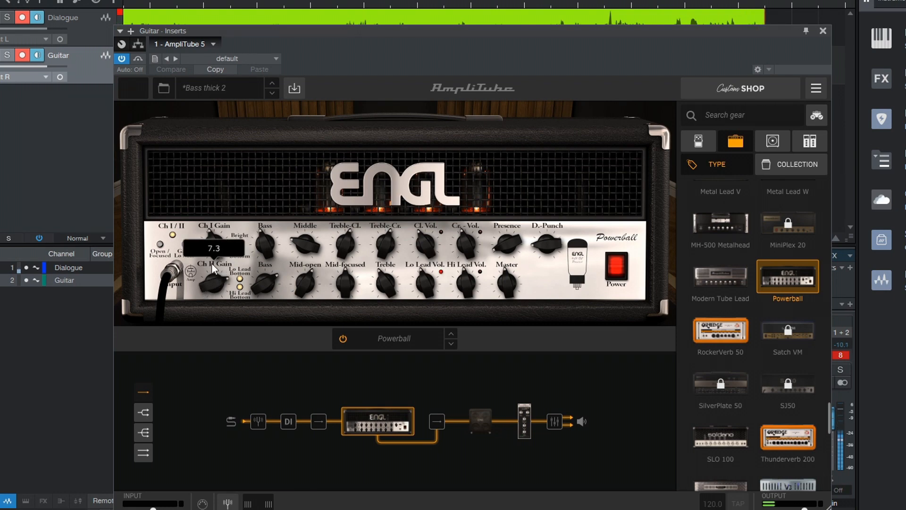
# - Try the RockerVerb 50, Thunderverb 200 and Triple Rectifier high-gain amps in the rig
pyautogui.click(788, 434)
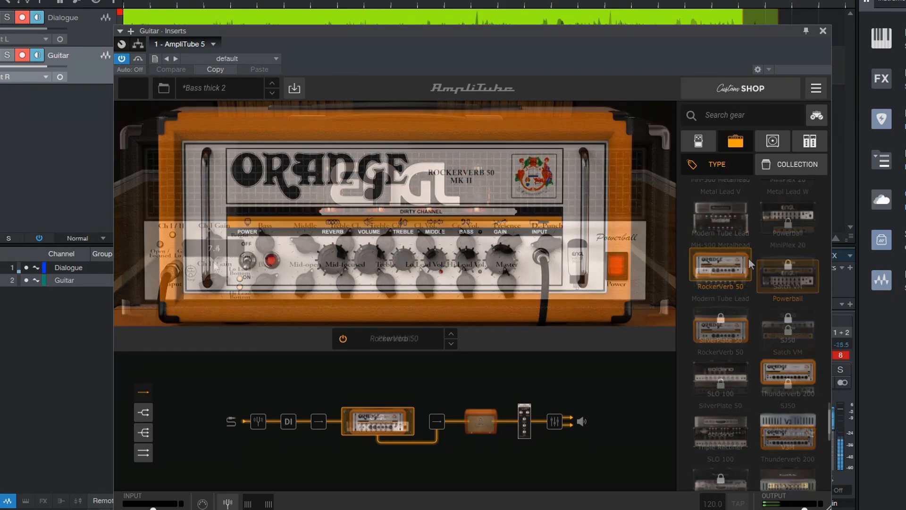
pyautogui.scroll(-3, 775, 359)
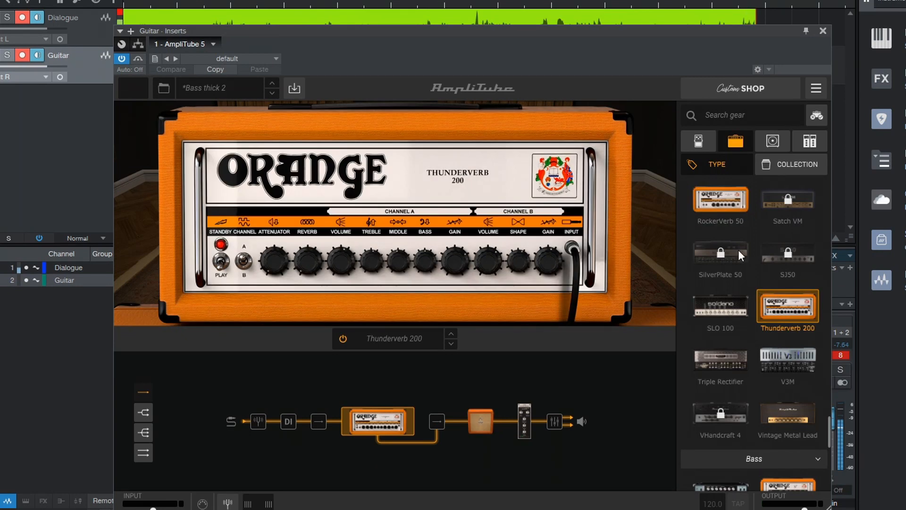
pyautogui.click(721, 363)
# - Try the V3M and Vintage Metal Lead high-gain amps in the rig
pyautogui.scroll(-1, 753, 260)
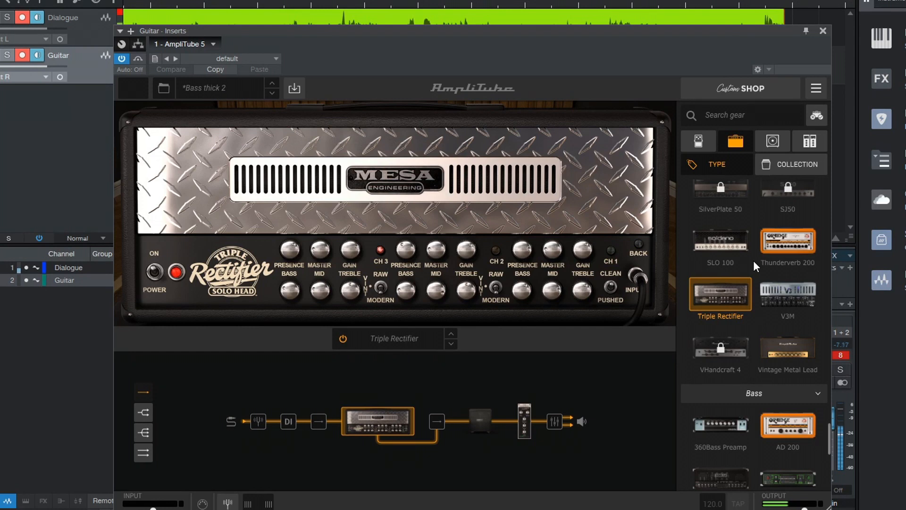
pyautogui.scroll(-1, 754, 260)
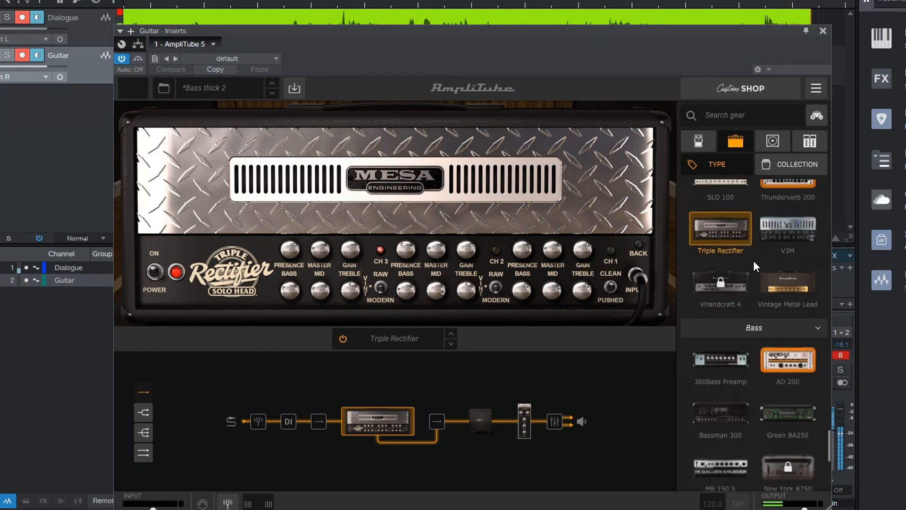
pyautogui.click(799, 227)
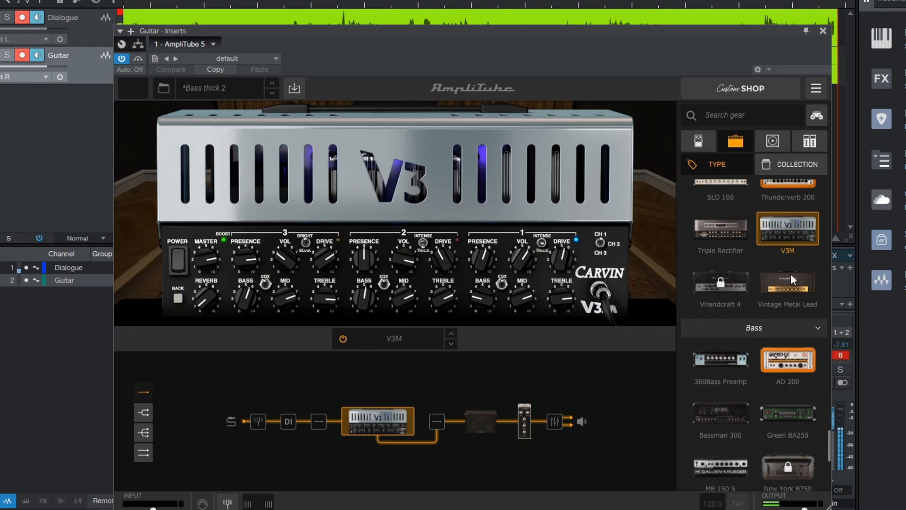
pyautogui.click(791, 274)
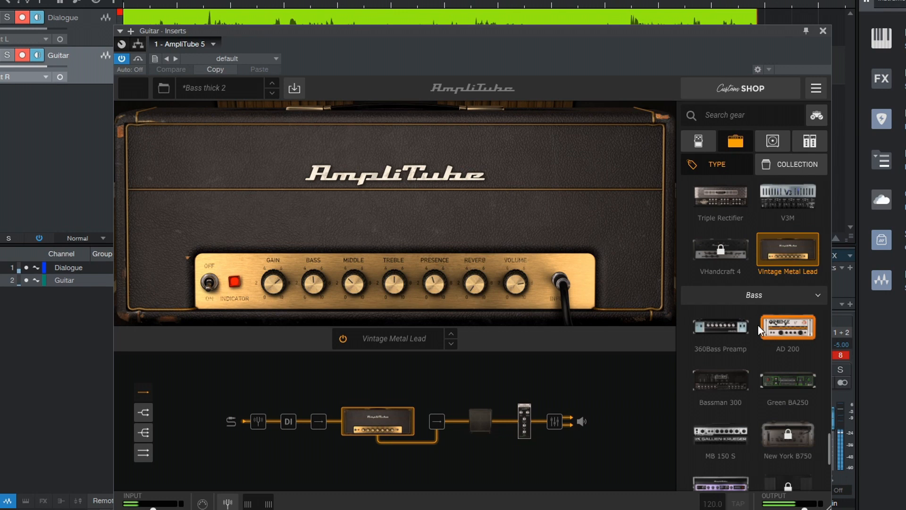
# - Look through the Bass amp category and try the MB 150 S in the rig
pyautogui.scroll(-1, 758, 325)
pyautogui.scroll(-3, 758, 325)
pyautogui.scroll(2, 758, 324)
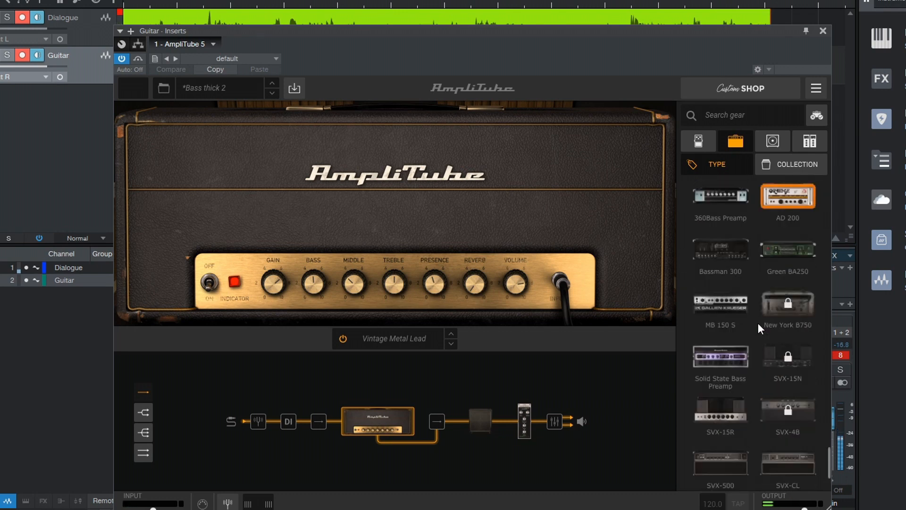
pyautogui.scroll(-2, 752, 281)
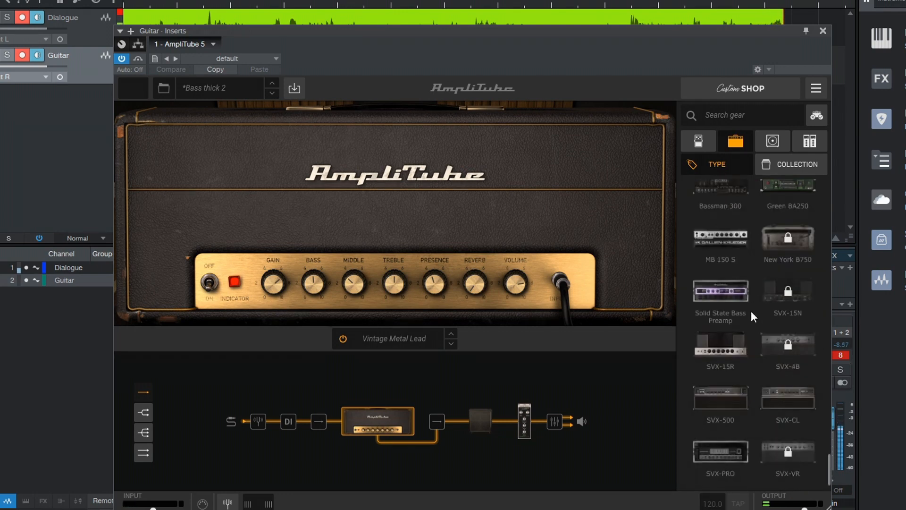
pyautogui.scroll(-1, 751, 311)
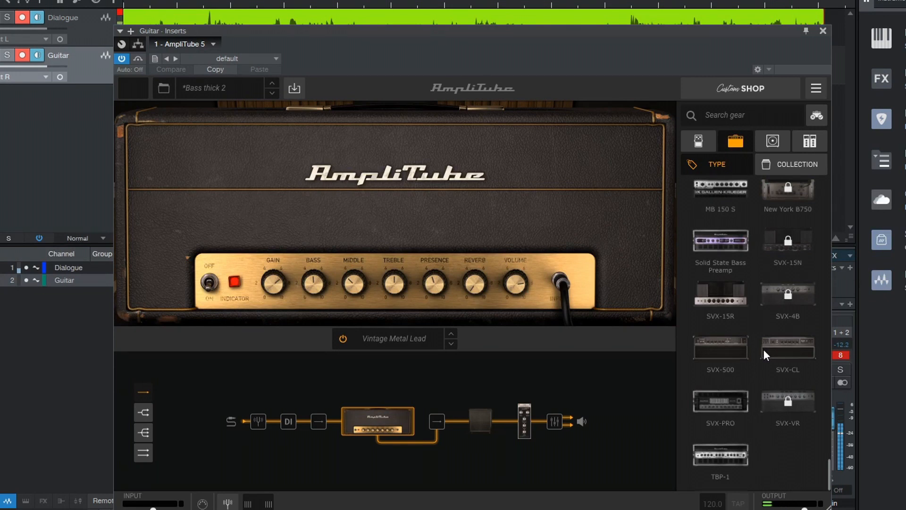
pyautogui.scroll(1, 764, 349)
pyautogui.click(737, 252)
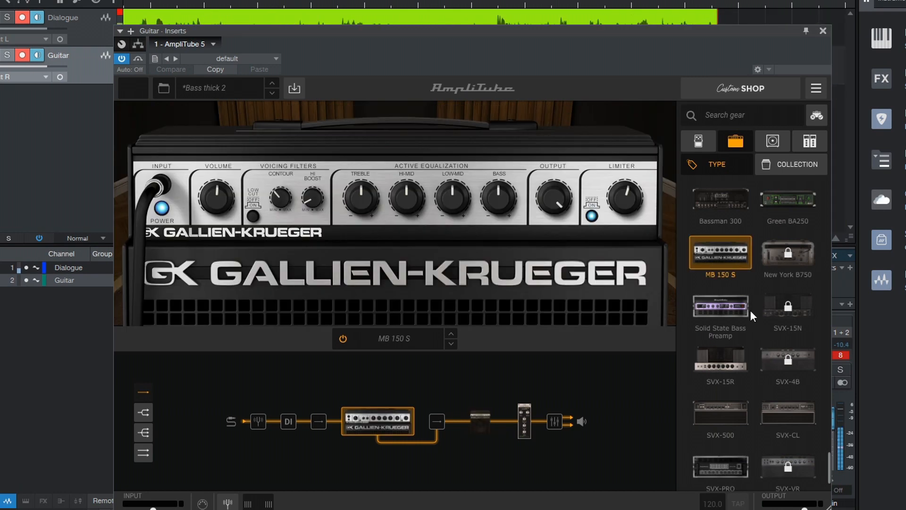
# - Browse the stomp effects and add the /Delay pedal from the Delay category to the chain before the amp
pyautogui.scroll(3, 751, 311)
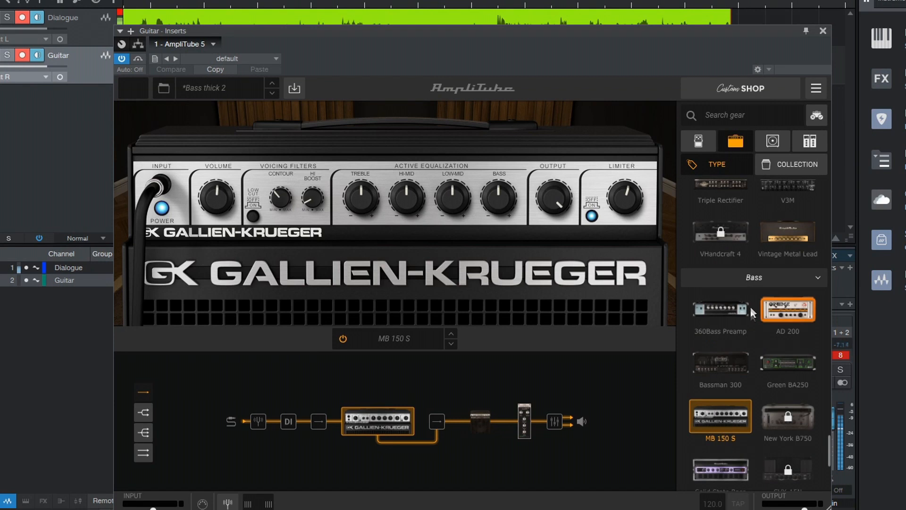
pyautogui.scroll(2, 736, 211)
pyautogui.click(698, 142)
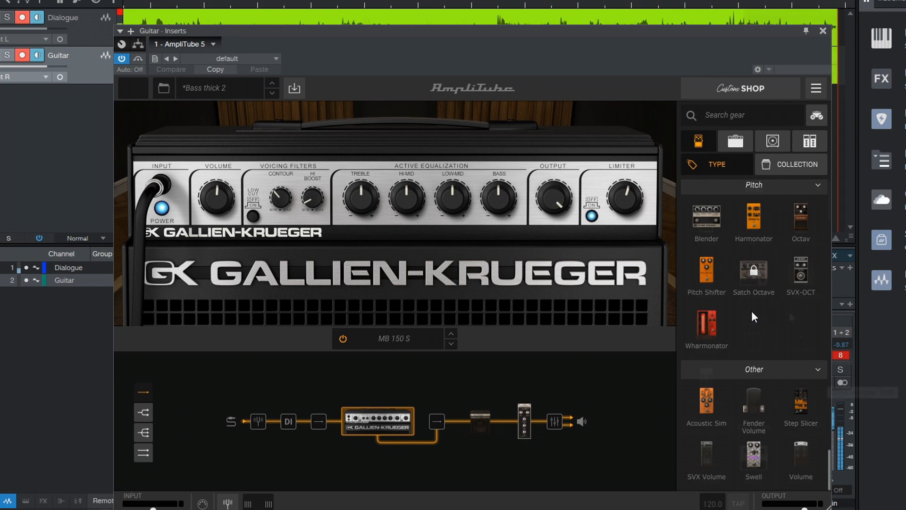
pyautogui.scroll(15, 752, 311)
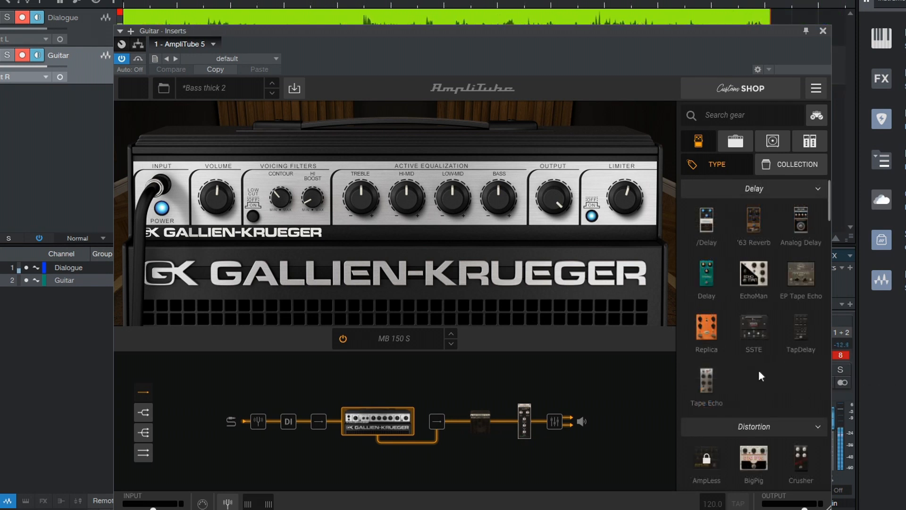
pyautogui.scroll(-1, 753, 366)
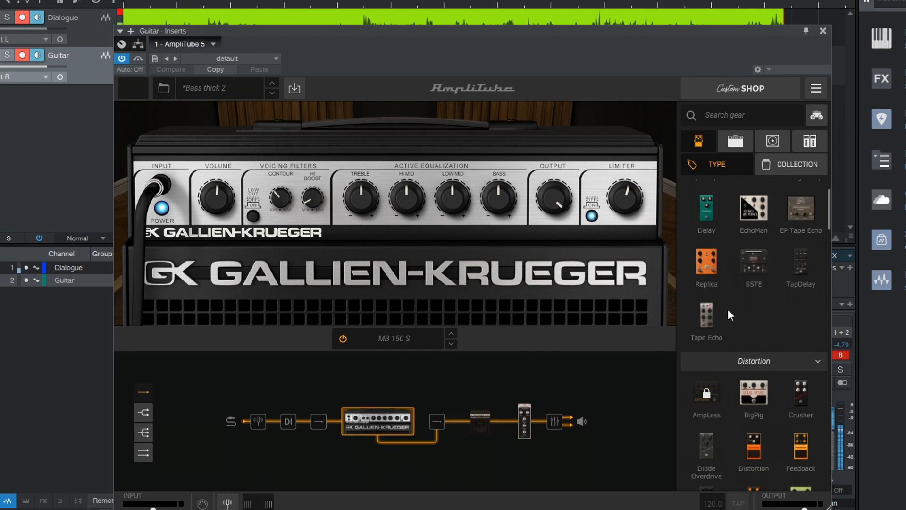
pyautogui.scroll(1, 731, 315)
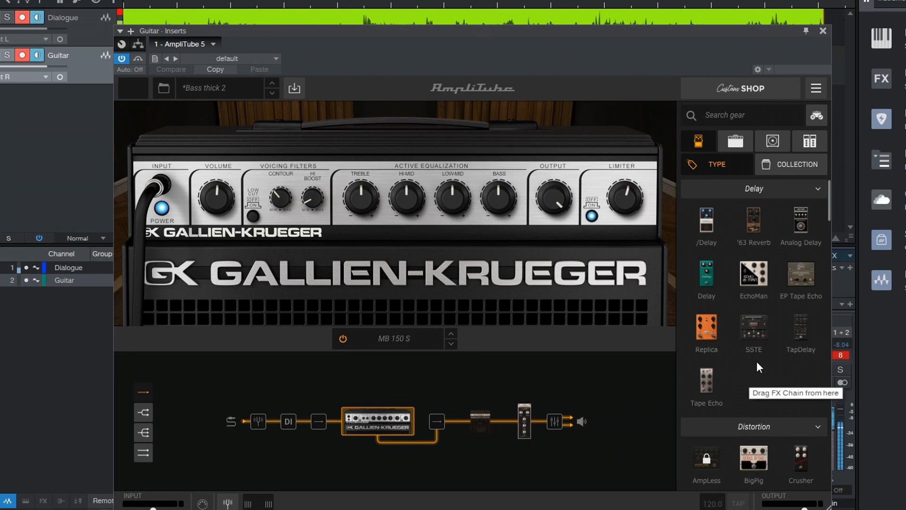
pyautogui.scroll(-1, 758, 361)
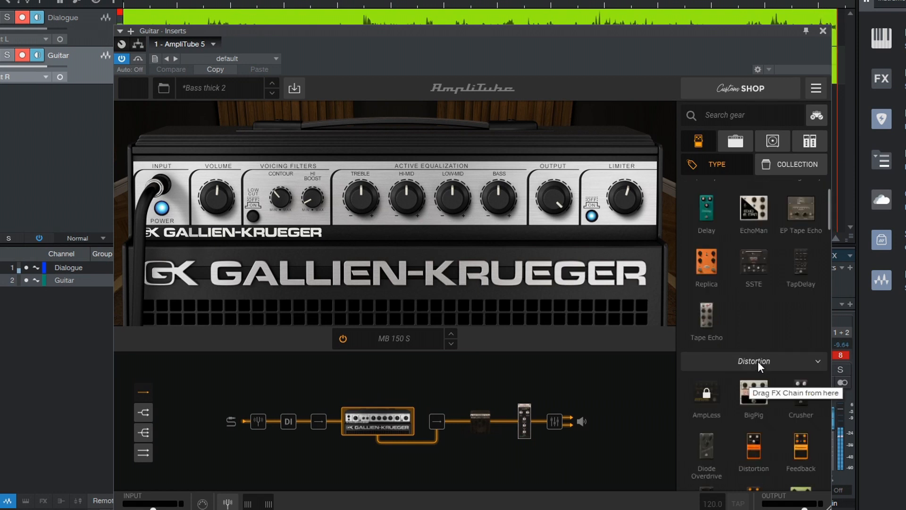
pyautogui.scroll(1, 753, 298)
pyautogui.click(708, 242)
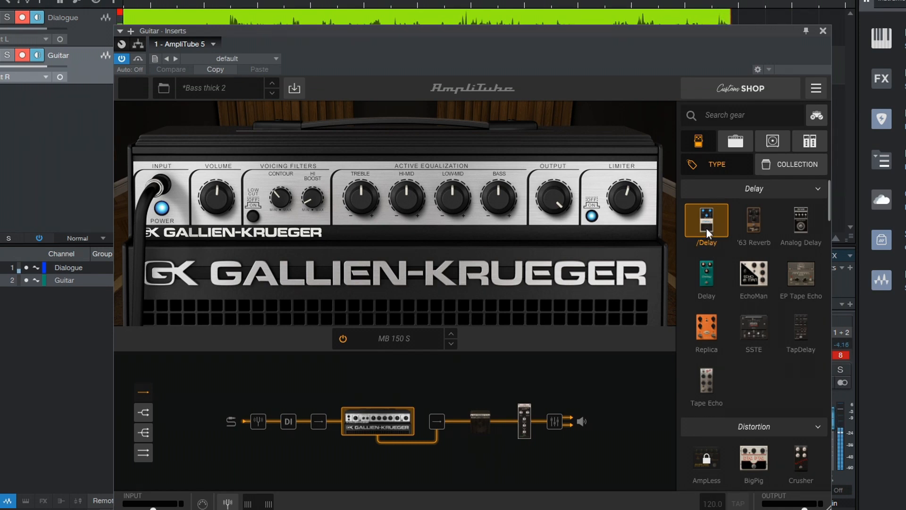
pyautogui.doubleClick(707, 226)
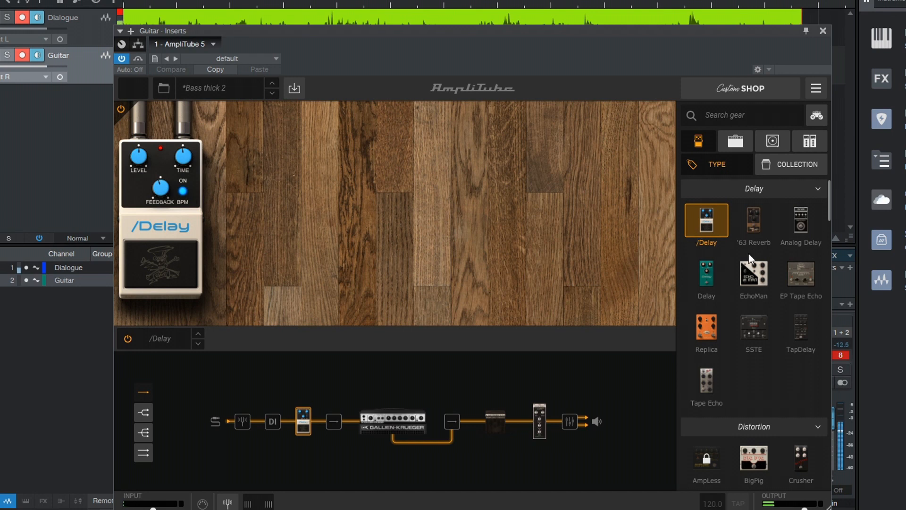
# - Add the Metal Distortion 2 stomp from the Distortion category to the chain before the amp
pyautogui.scroll(-3, 749, 263)
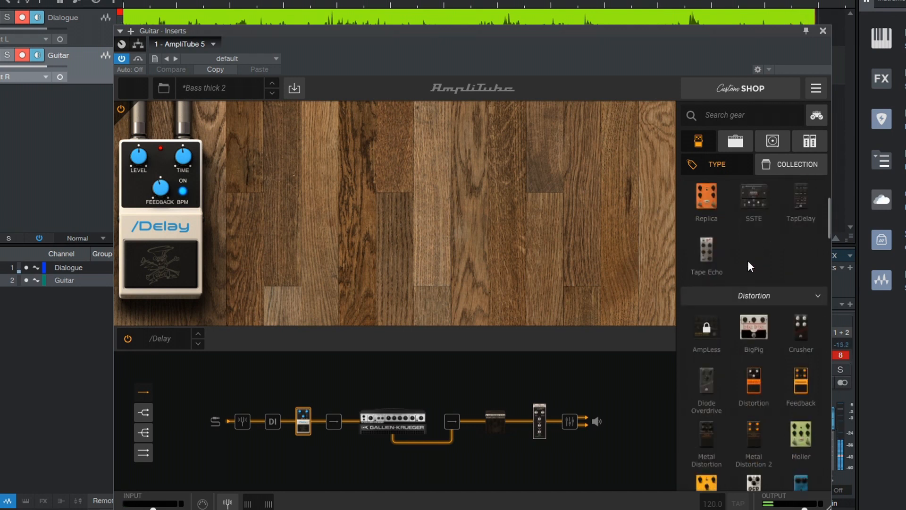
pyautogui.scroll(-2, 747, 260)
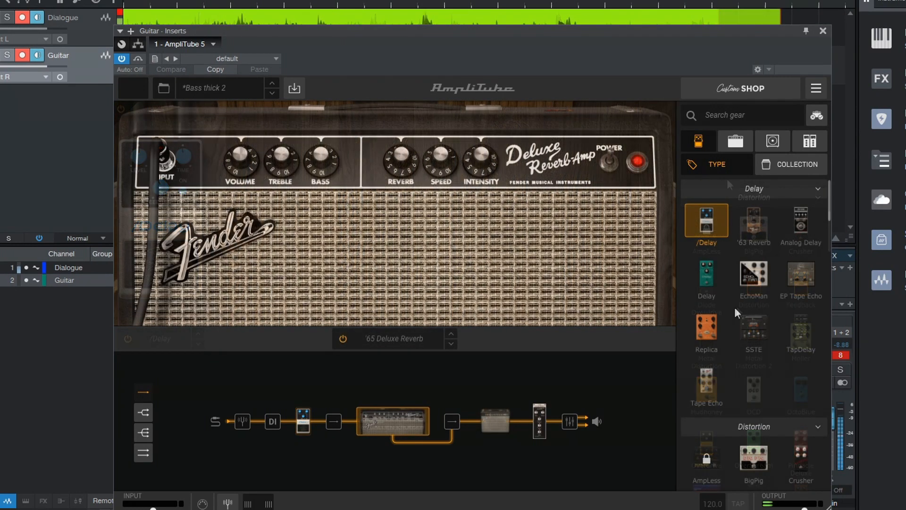
pyautogui.scroll(-6, 768, 308)
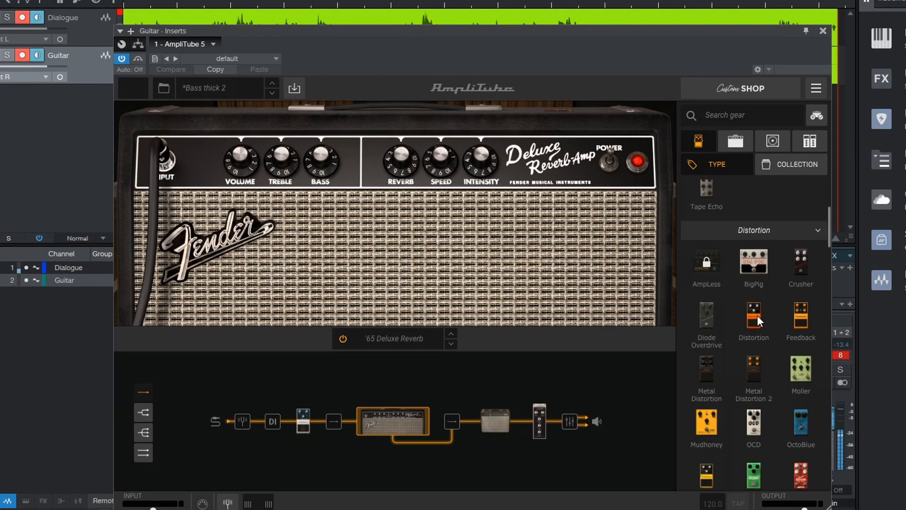
pyautogui.scroll(-1, 757, 313)
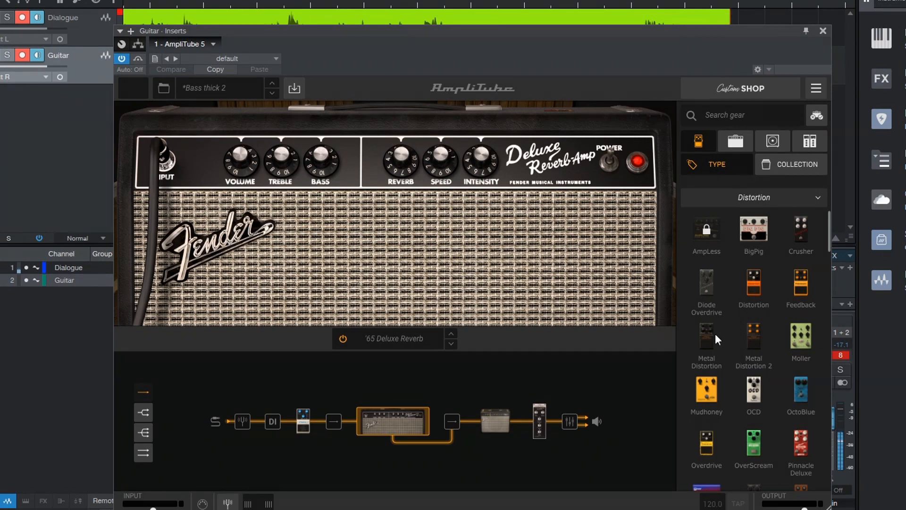
pyautogui.moveTo(712, 348); pyautogui.dragTo(327, 438)
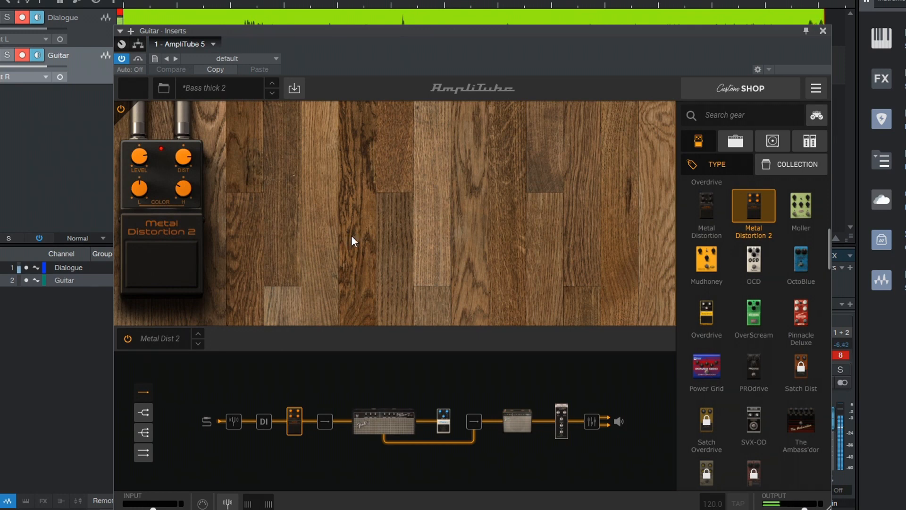
# - Browse the Filter, Fuzz and Modulation stomps and add the X-Chorus pedal between the amp and the /Delay pedal
pyautogui.scroll(-5, 771, 311)
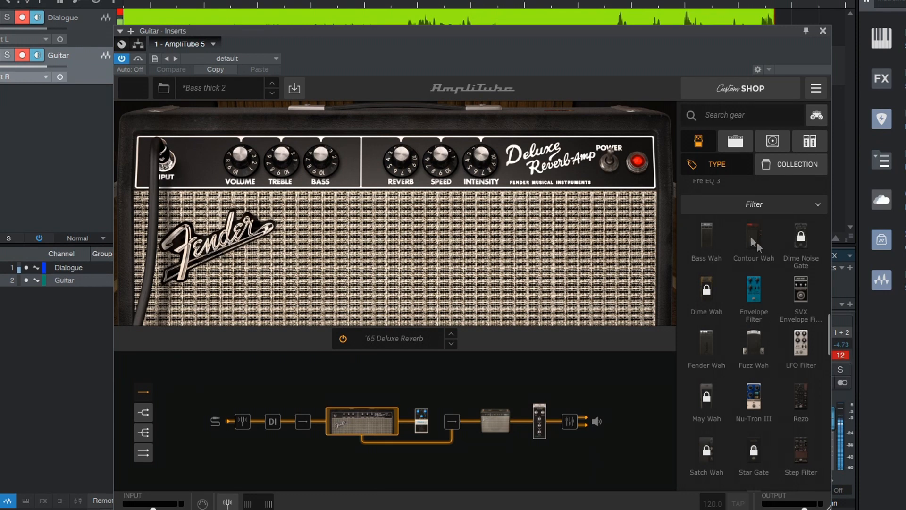
pyautogui.scroll(-3, 769, 297)
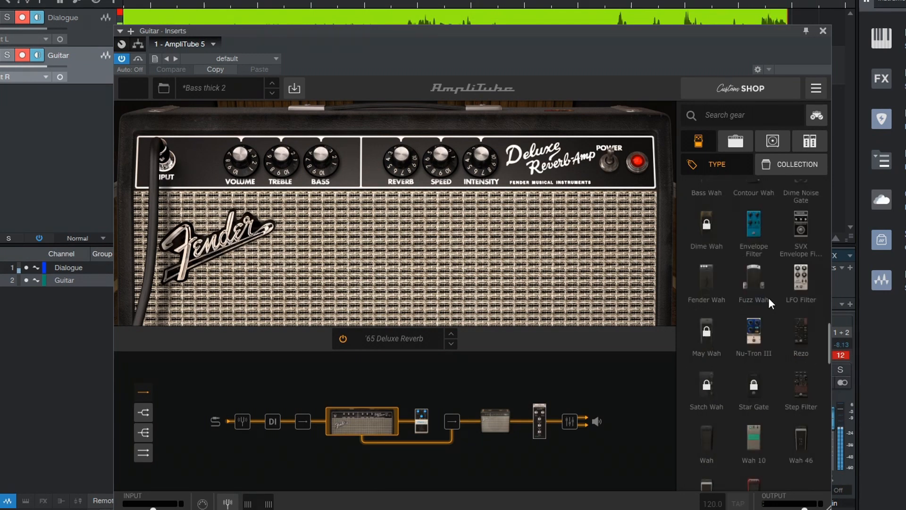
pyautogui.scroll(-2, 769, 297)
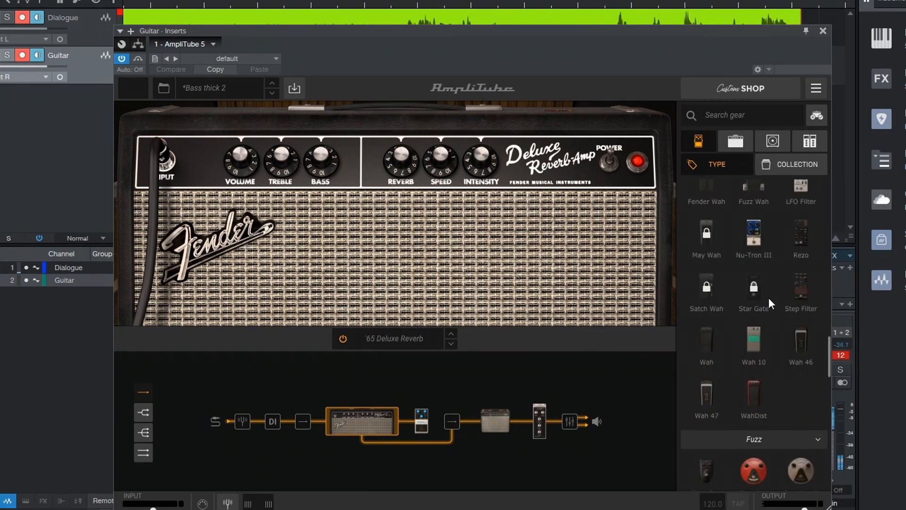
pyautogui.scroll(-3, 768, 297)
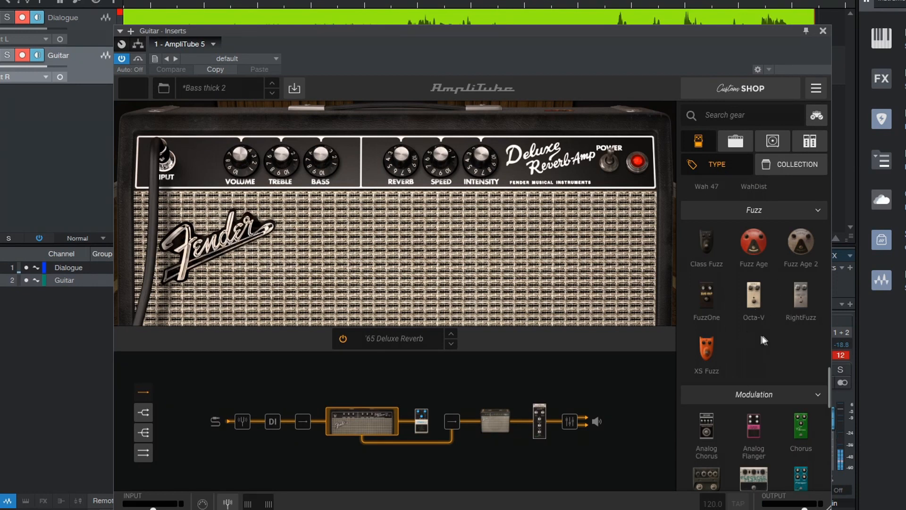
pyautogui.scroll(-7, 751, 336)
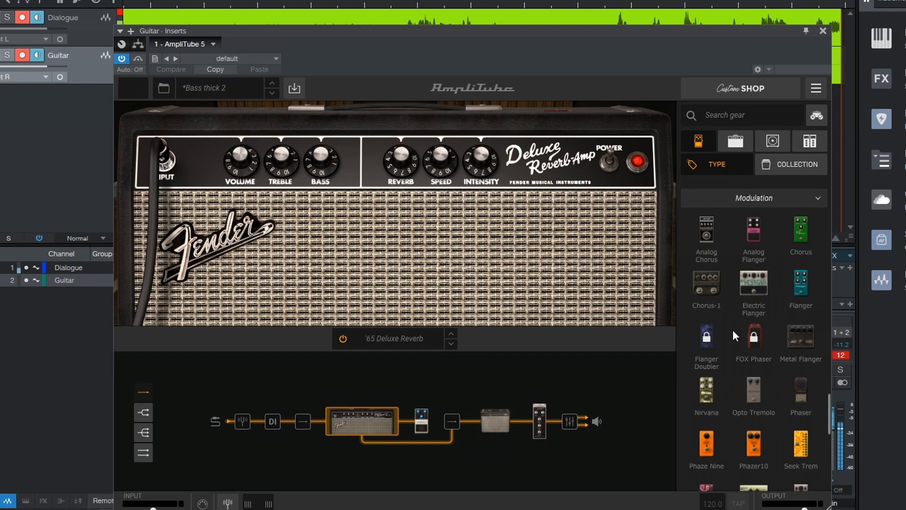
pyautogui.scroll(-3, 733, 330)
pyautogui.scroll(2, 793, 296)
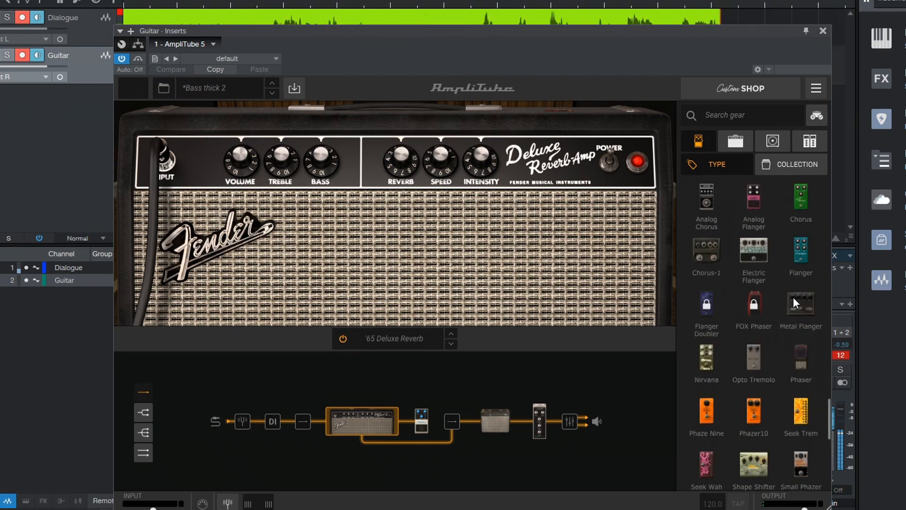
pyautogui.scroll(2, 770, 290)
pyautogui.scroll(-8, 762, 286)
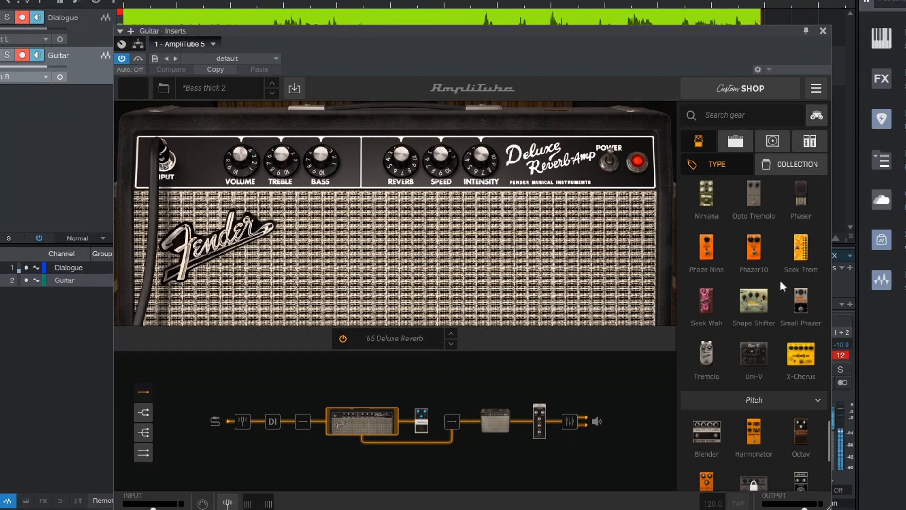
pyautogui.scroll(-1, 781, 280)
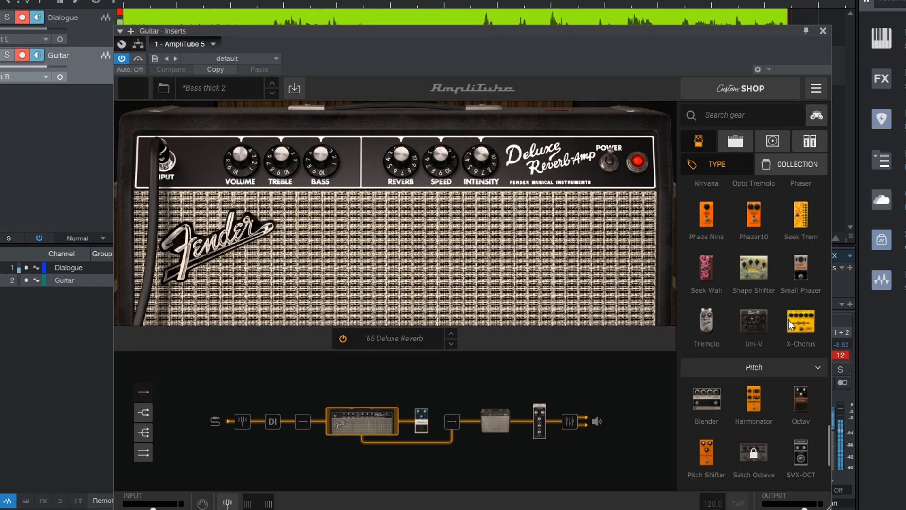
pyautogui.moveTo(803, 314); pyautogui.dragTo(420, 423)
pyautogui.scroll(-4, 756, 274)
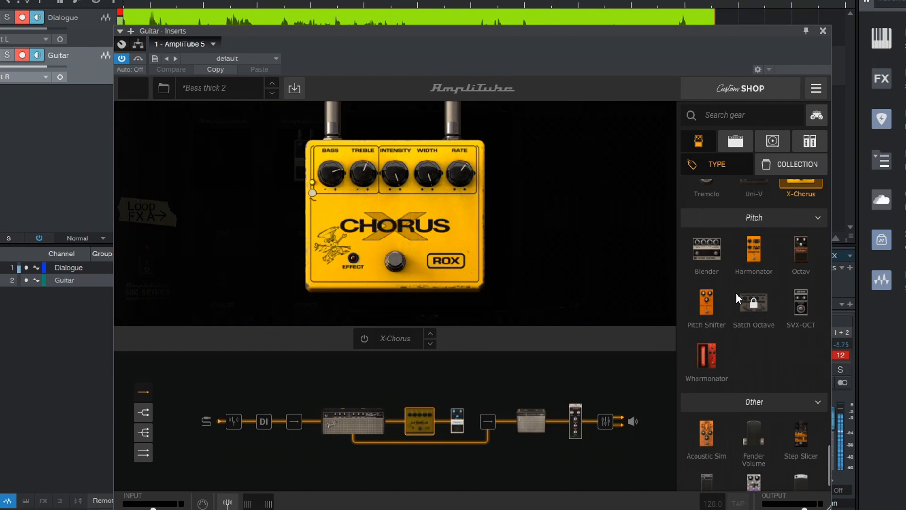
# - Look through the speaker cabinets by type, from the 4x12 and 4x10 models back to the 1x6 models
pyautogui.click(772, 140)
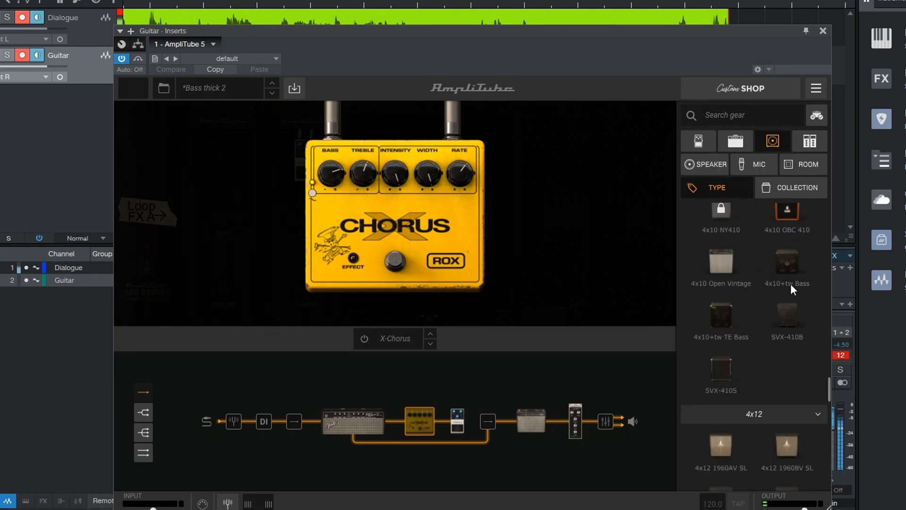
pyautogui.scroll(5, 771, 303)
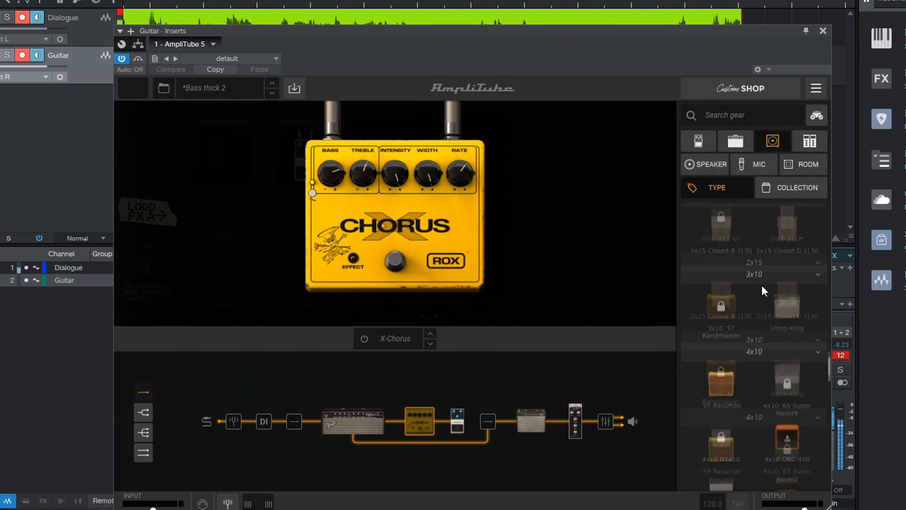
pyautogui.scroll(5, 752, 281)
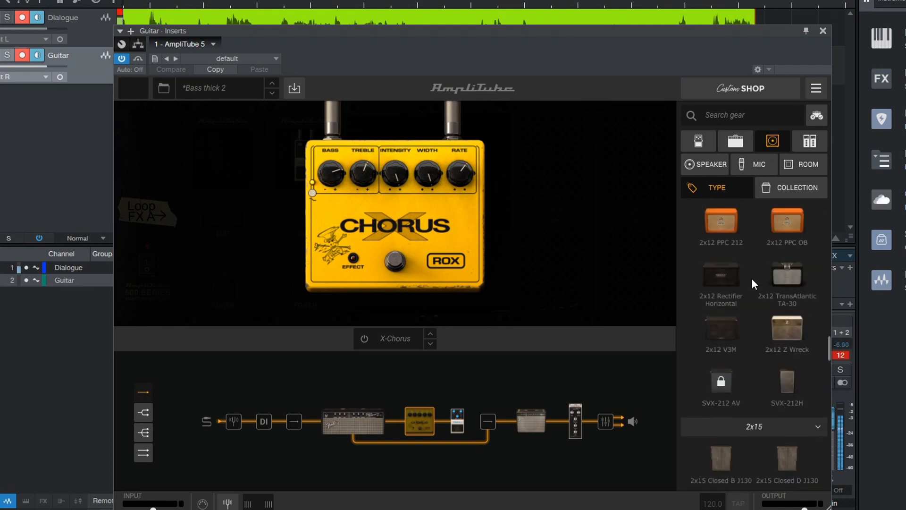
pyautogui.scroll(6, 752, 279)
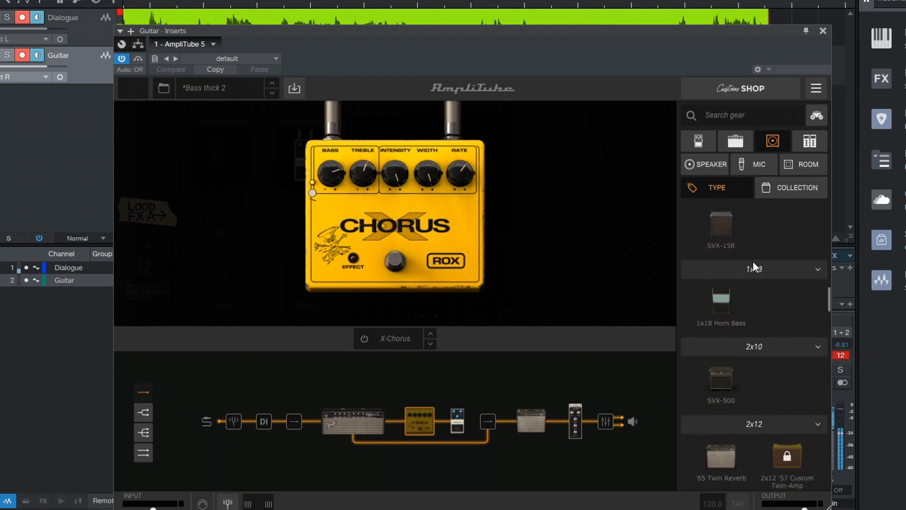
pyautogui.scroll(5, 753, 261)
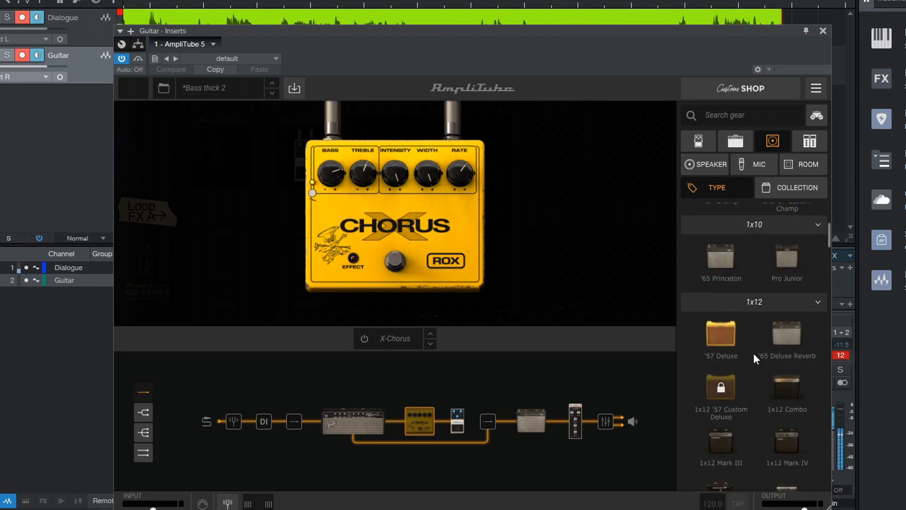
pyautogui.scroll(4, 754, 356)
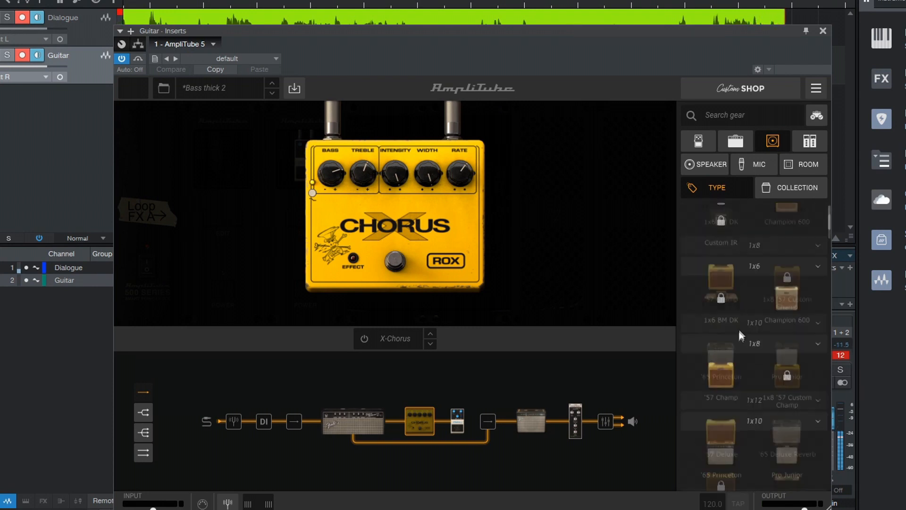
# - Look through the rack effects by type, from Delay, Reverb and Dynamics to Pitch, EQ and Distortion
pyautogui.click(812, 142)
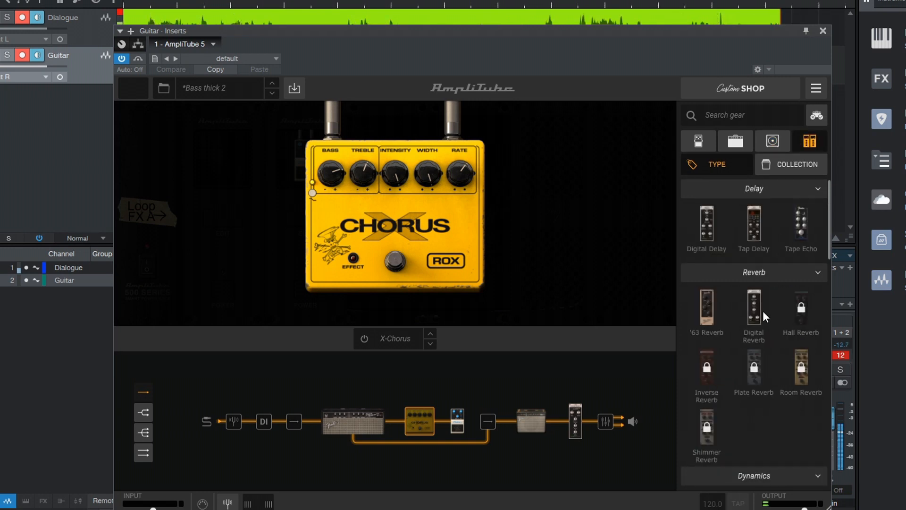
pyautogui.scroll(-2, 757, 312)
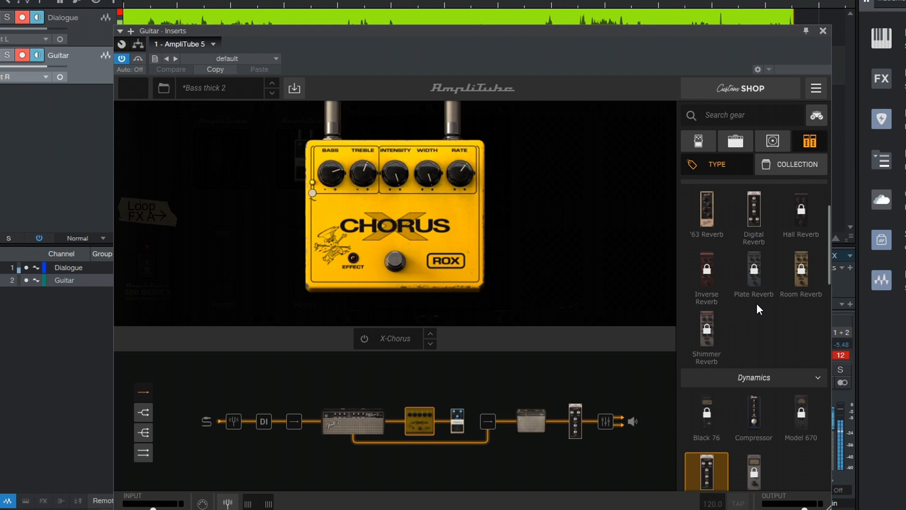
pyautogui.scroll(-3, 757, 303)
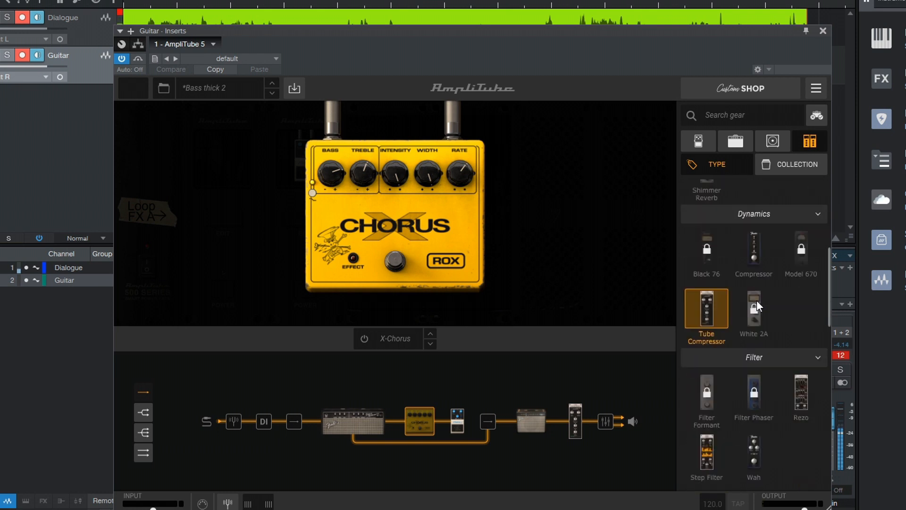
pyautogui.scroll(-5, 757, 304)
pyautogui.scroll(-3, 757, 305)
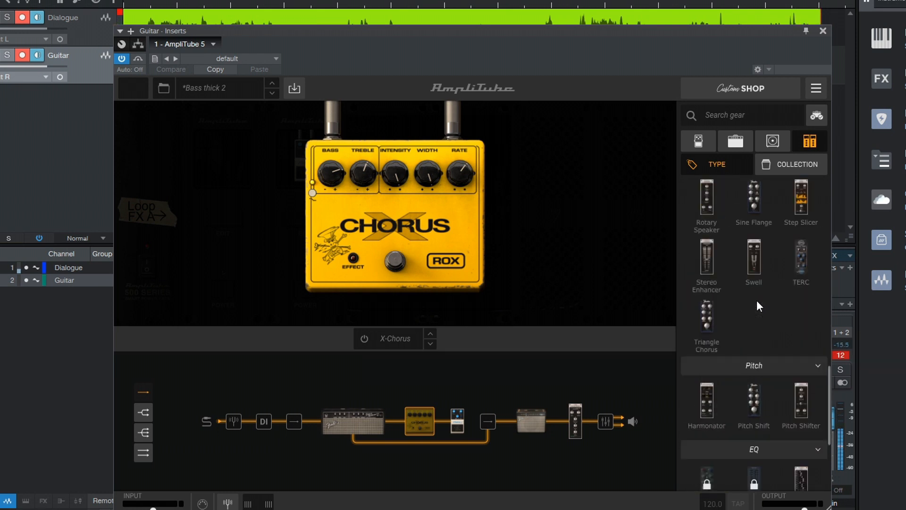
pyautogui.scroll(-3, 757, 300)
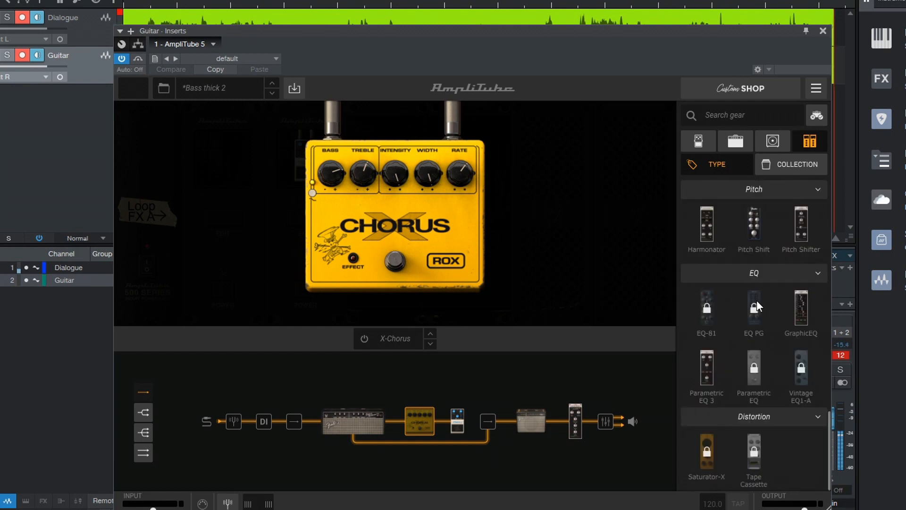
pyautogui.scroll(15, 757, 299)
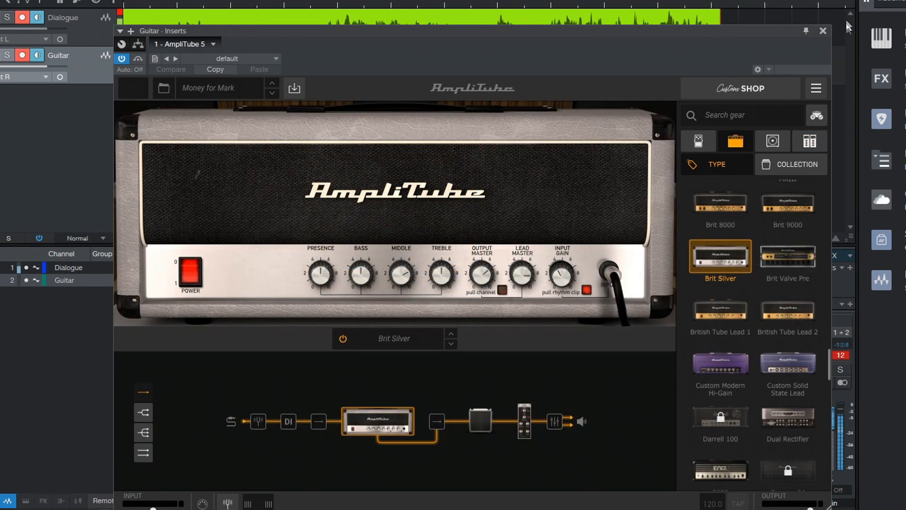
# - Close the Guitar track's AmpliTube 5 insert window and return to the arrangement and mixer
pyautogui.click(824, 31)
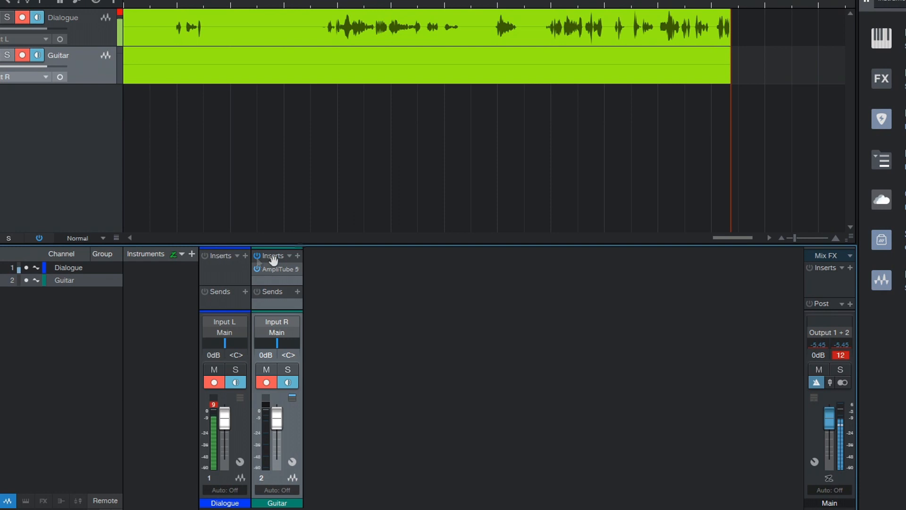
pyautogui.moveTo(727, 236)
pyautogui.mouseDown()
pyautogui.moveTo(698, 249)
pyautogui.moveTo(711, 240)
pyautogui.mouseUp()
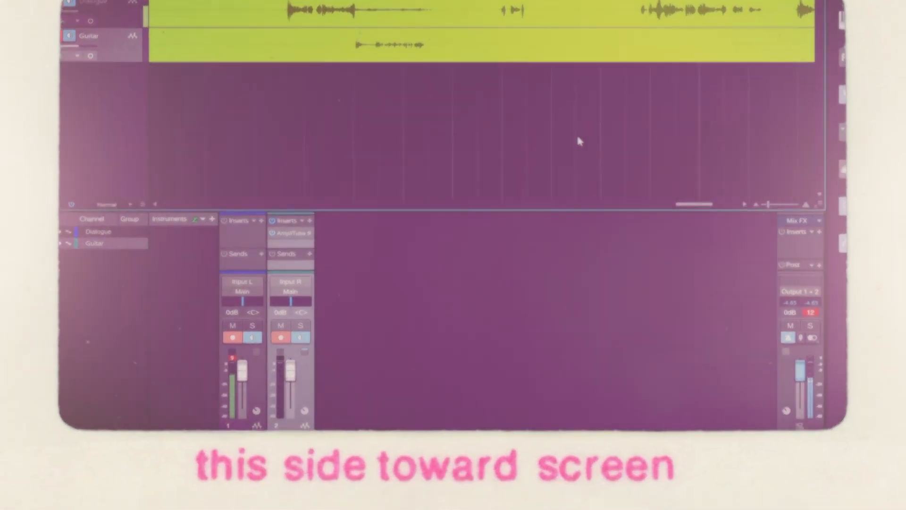